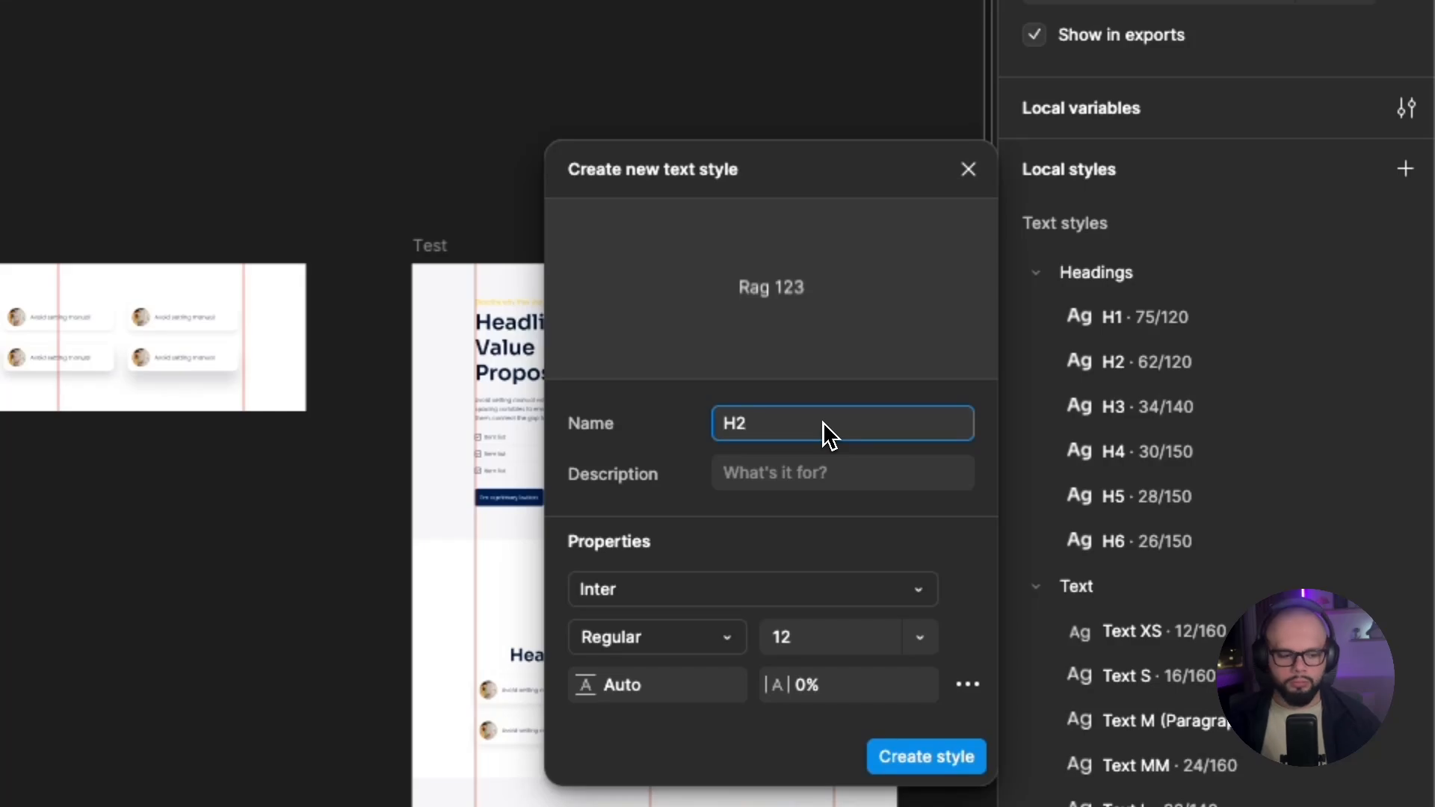
Name the new text style H2-2 and bind its font family to the heading-font variable.
text(-2)
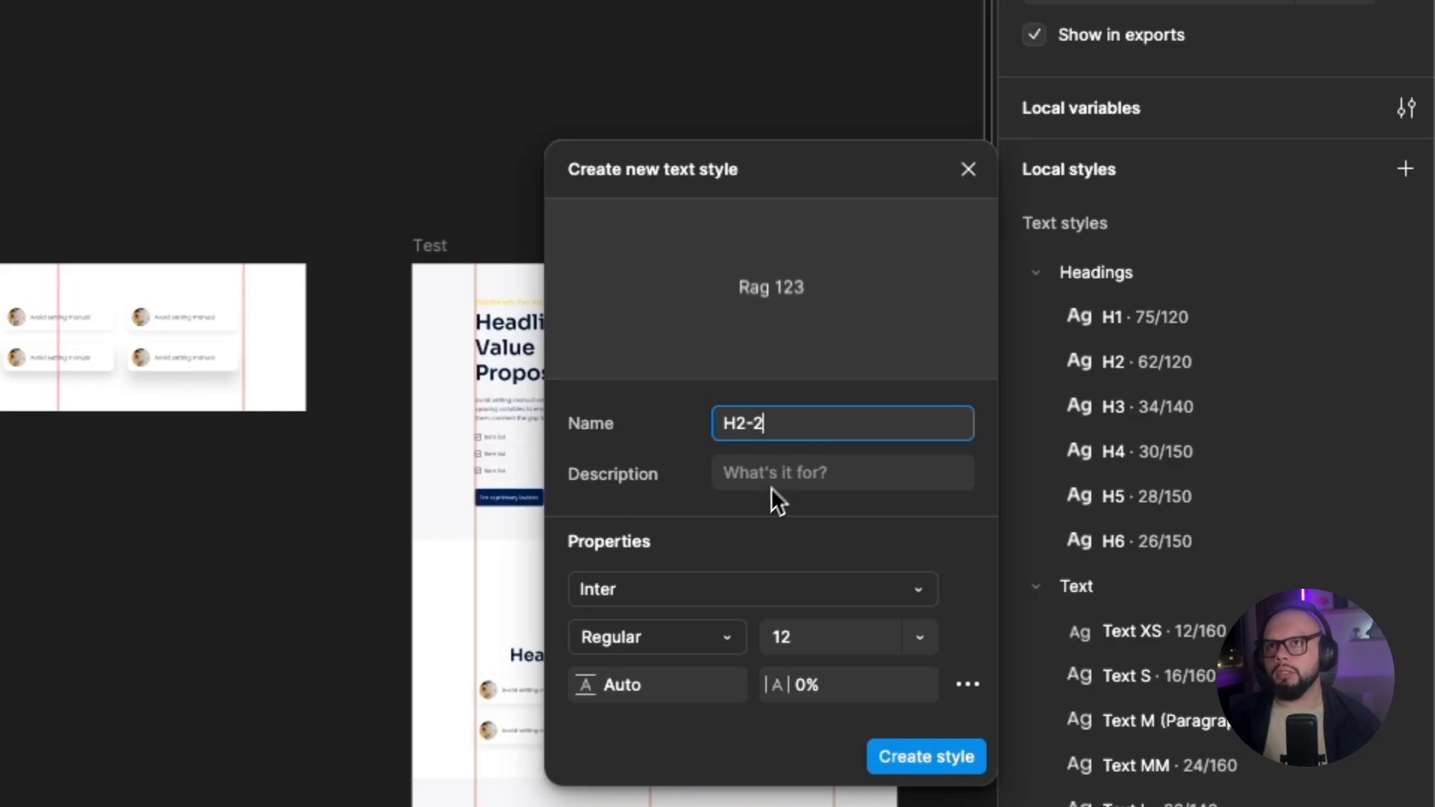
click(699, 592)
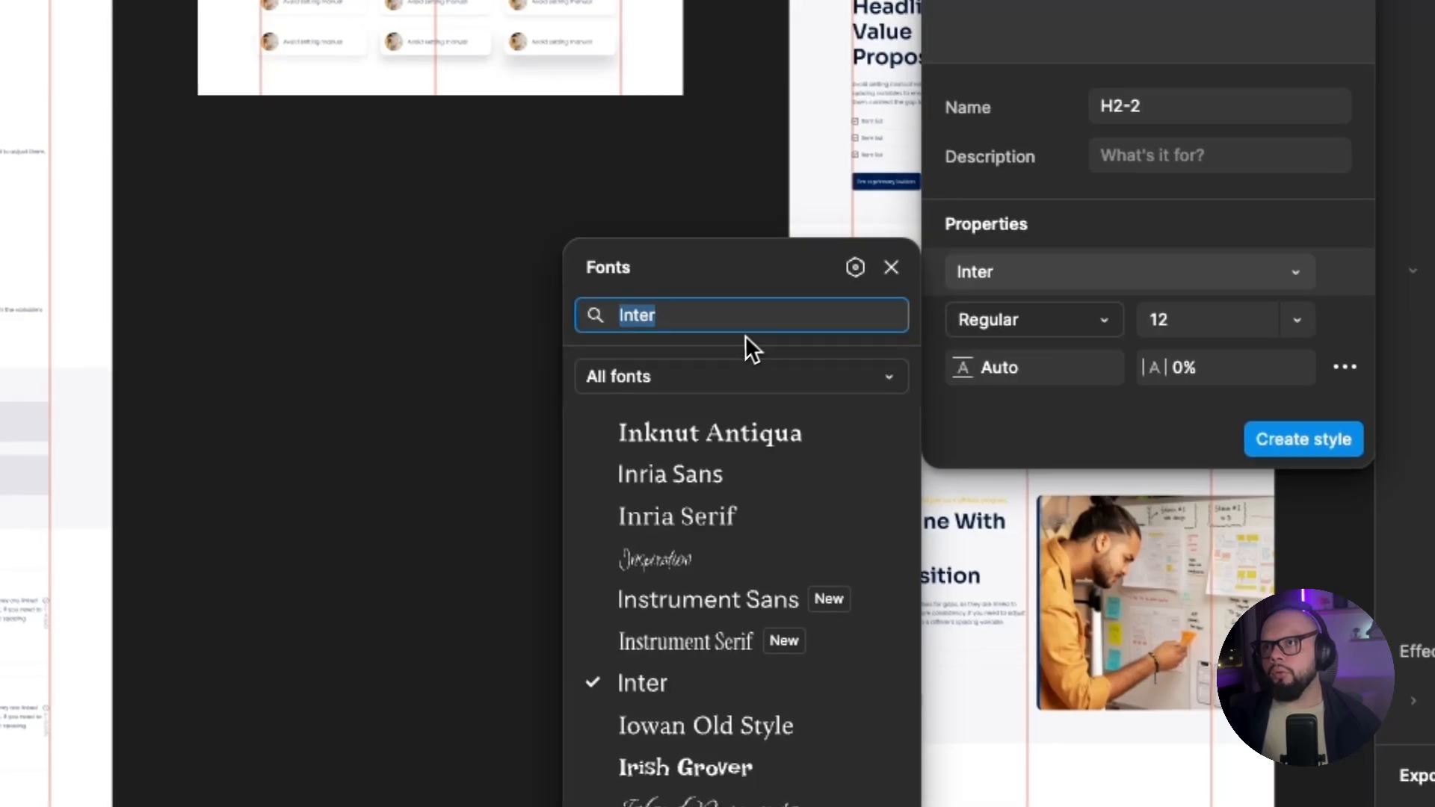
click(852, 270)
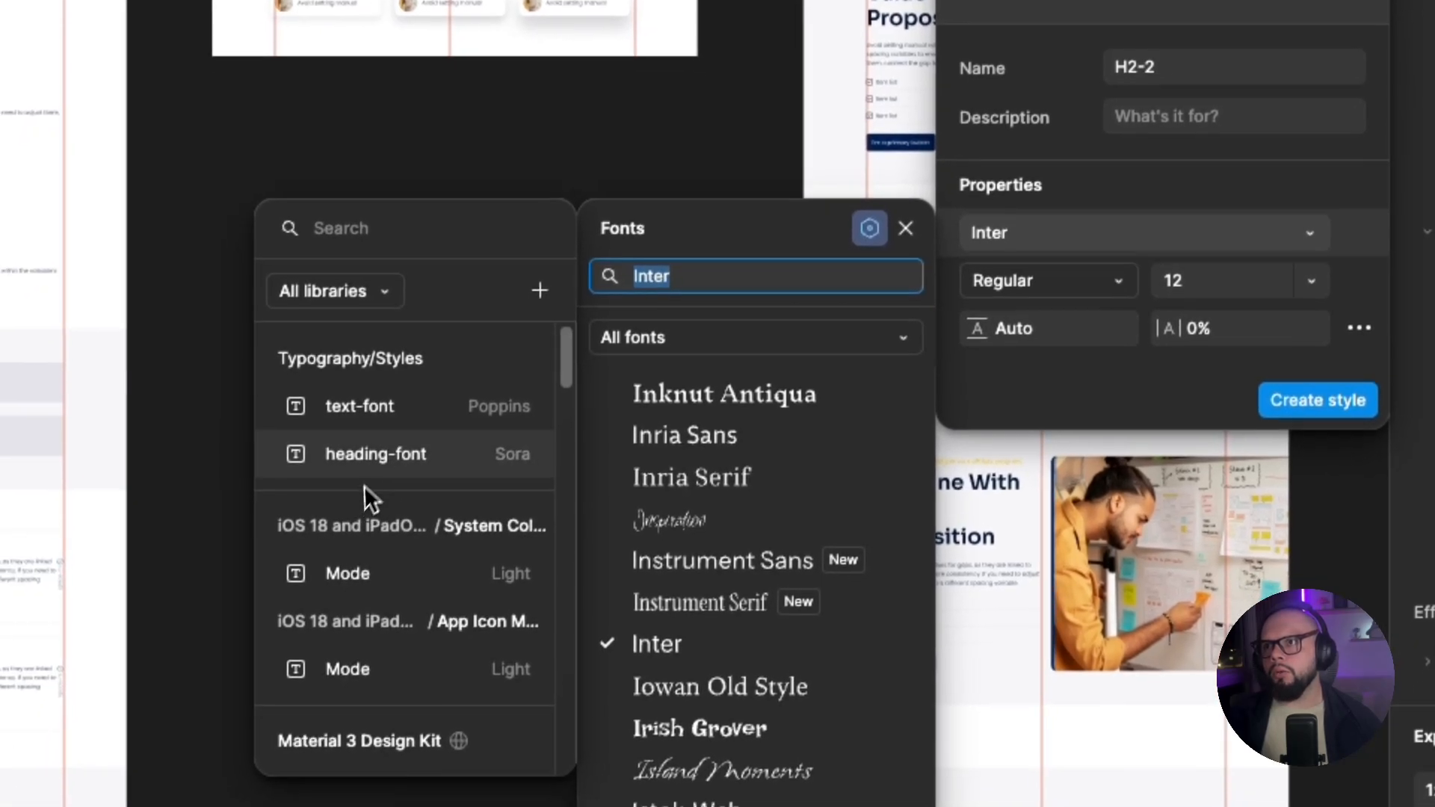
click(420, 453)
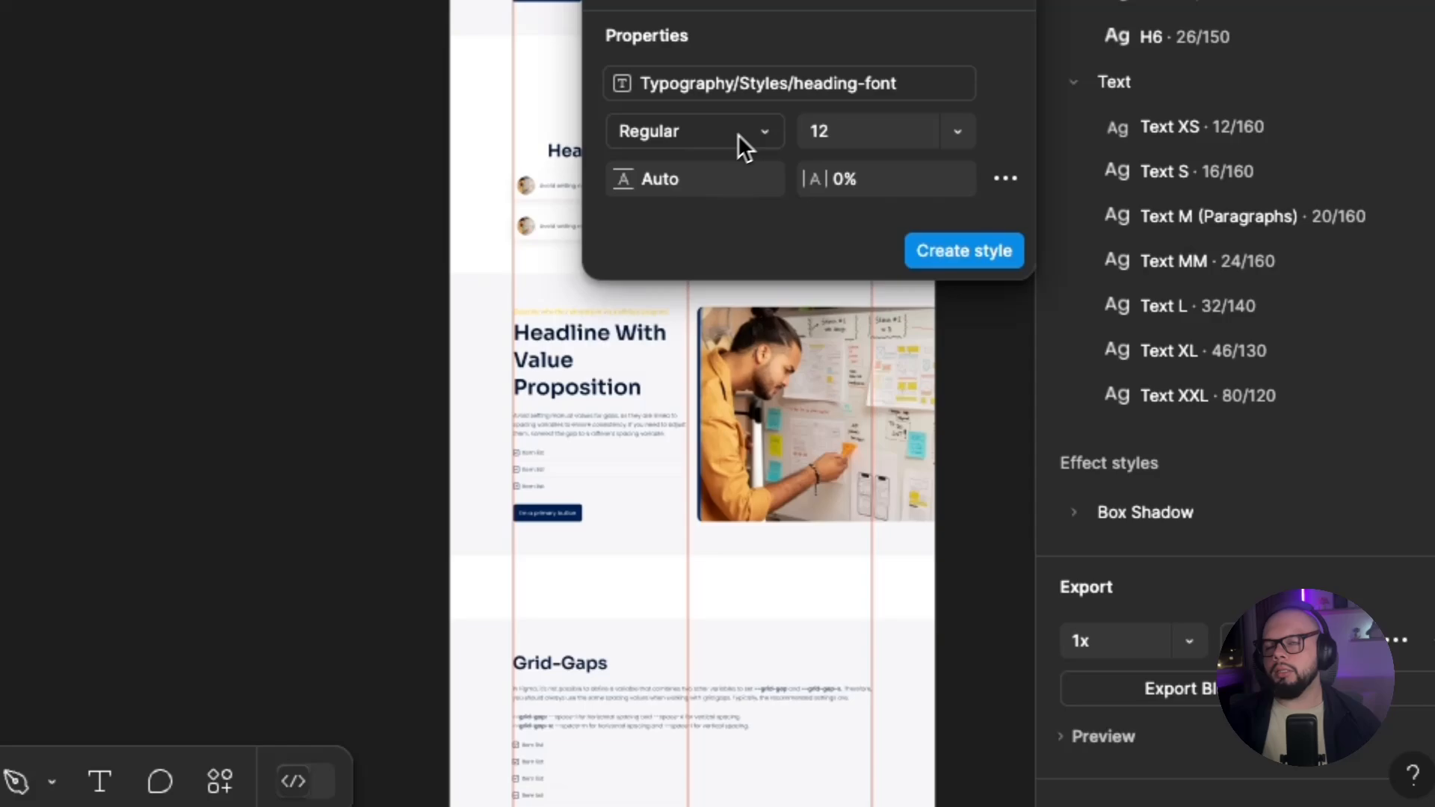
Bind the H2-2 style's weight to the heading-font-weight variable and its font size to the h2 variable.
click(1104, 275)
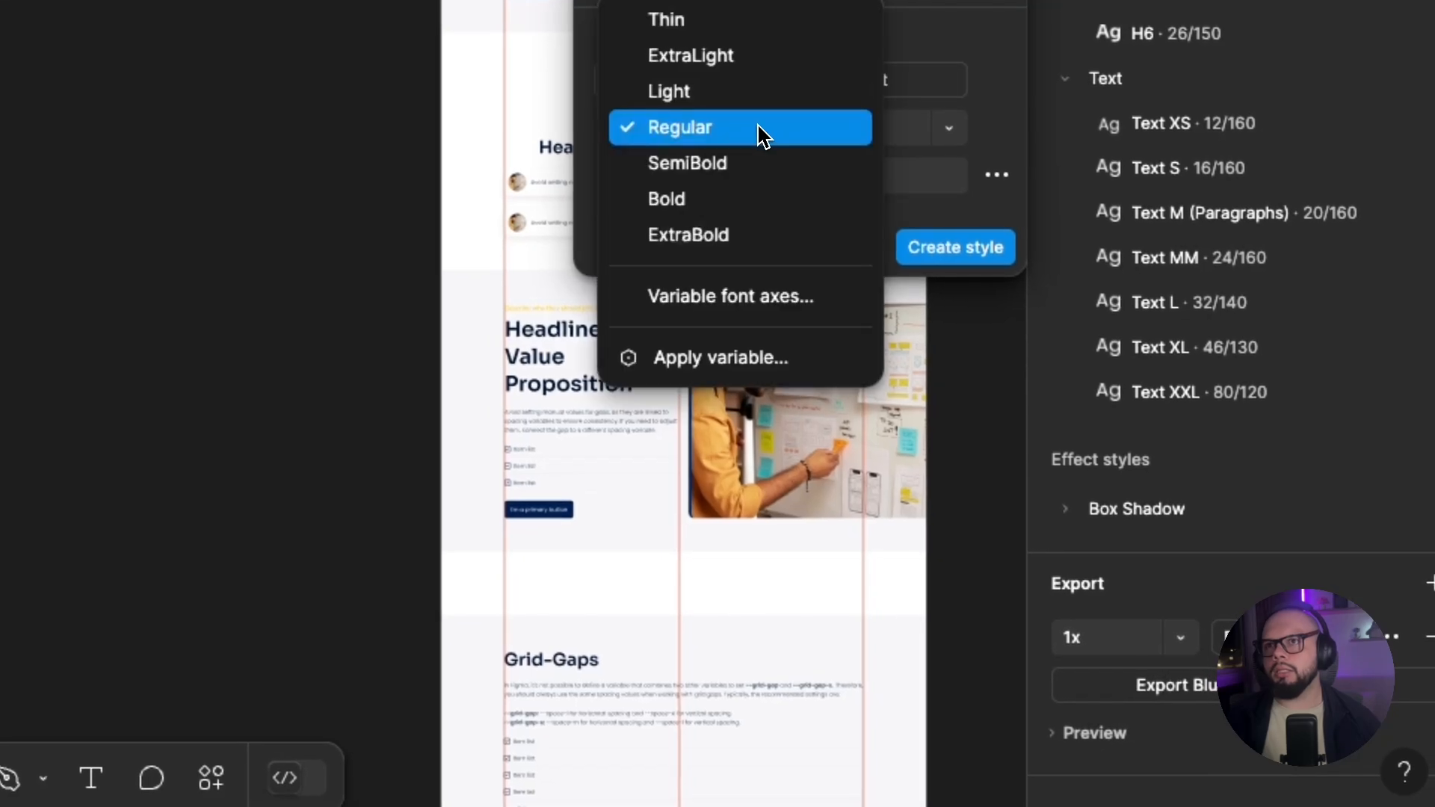
click(724, 358)
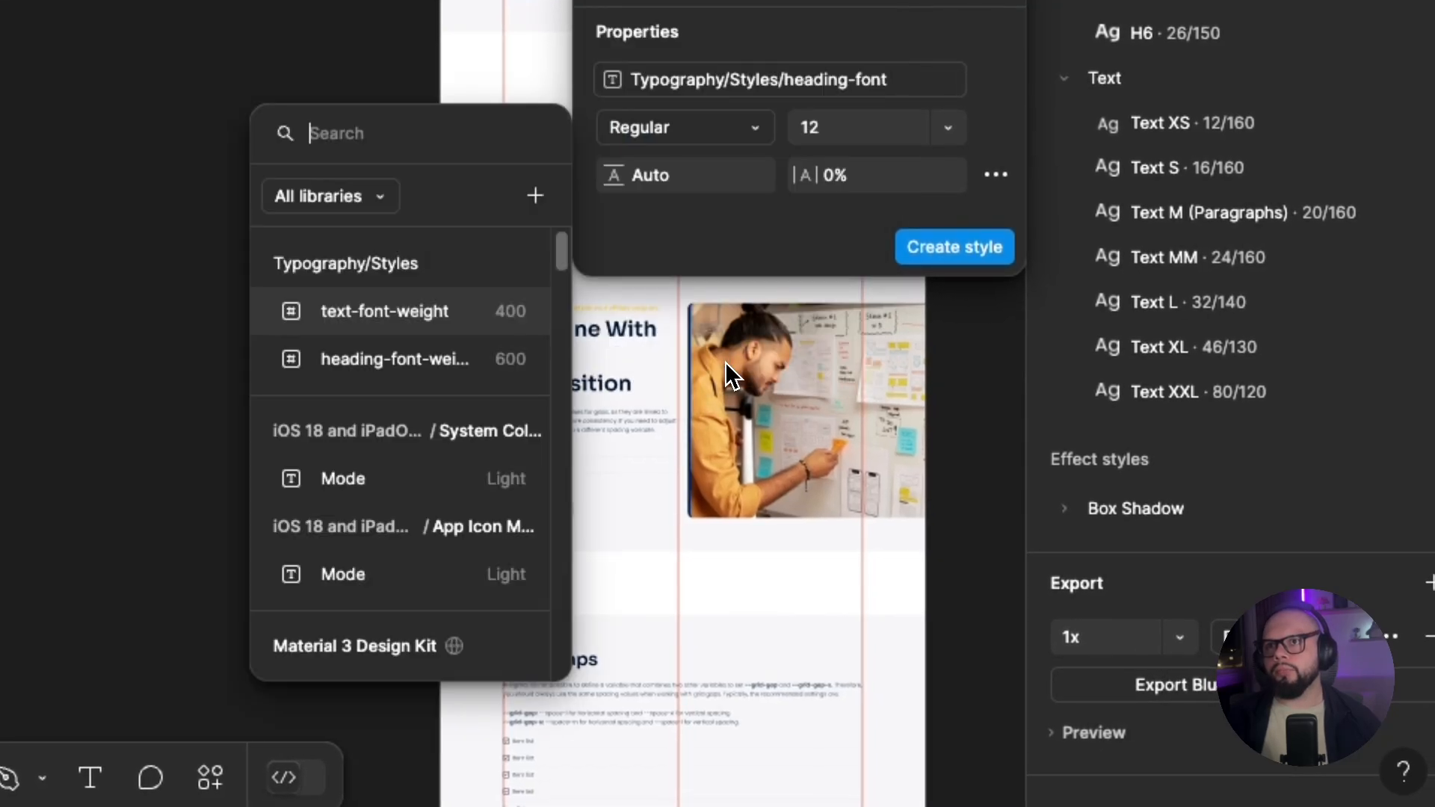
click(416, 364)
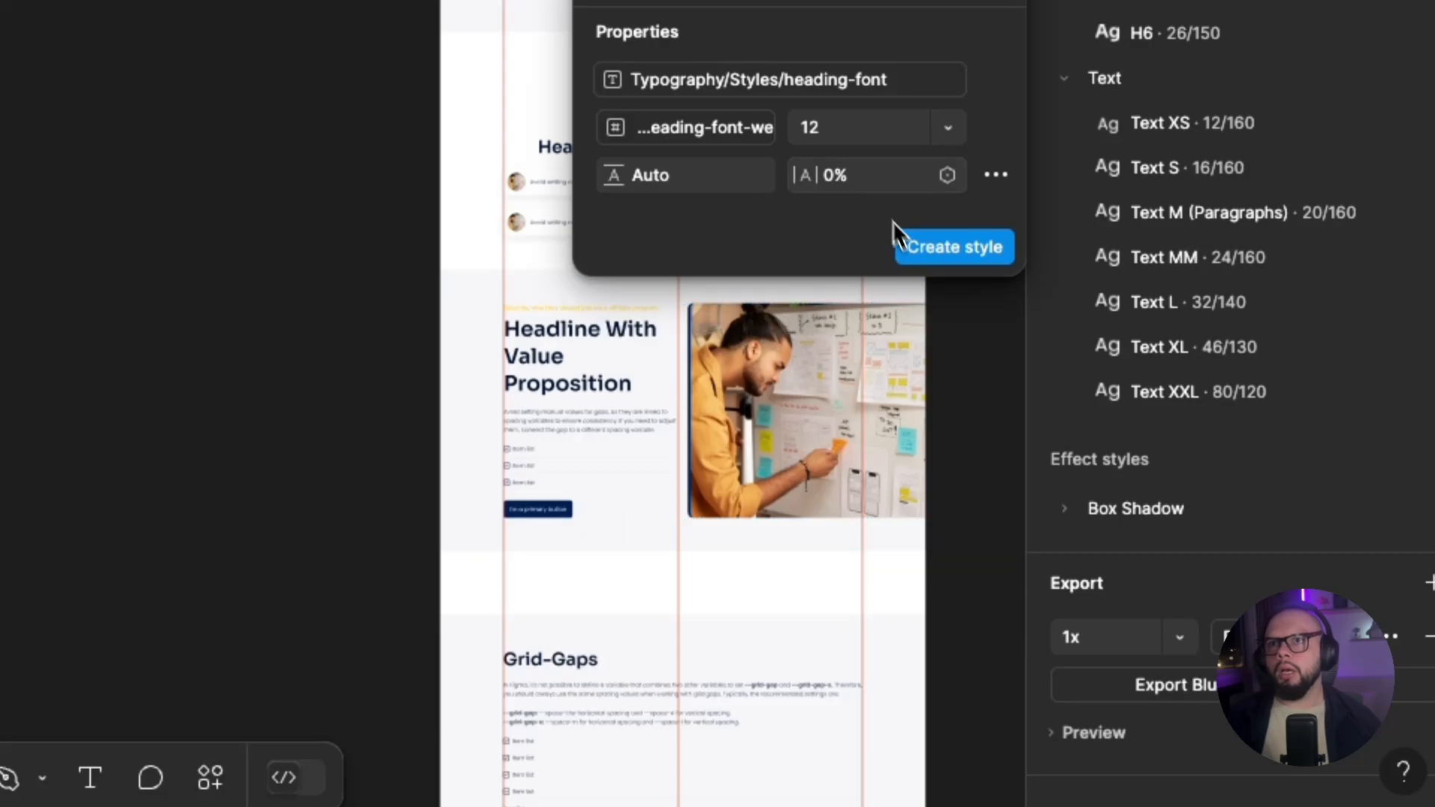
click(947, 138)
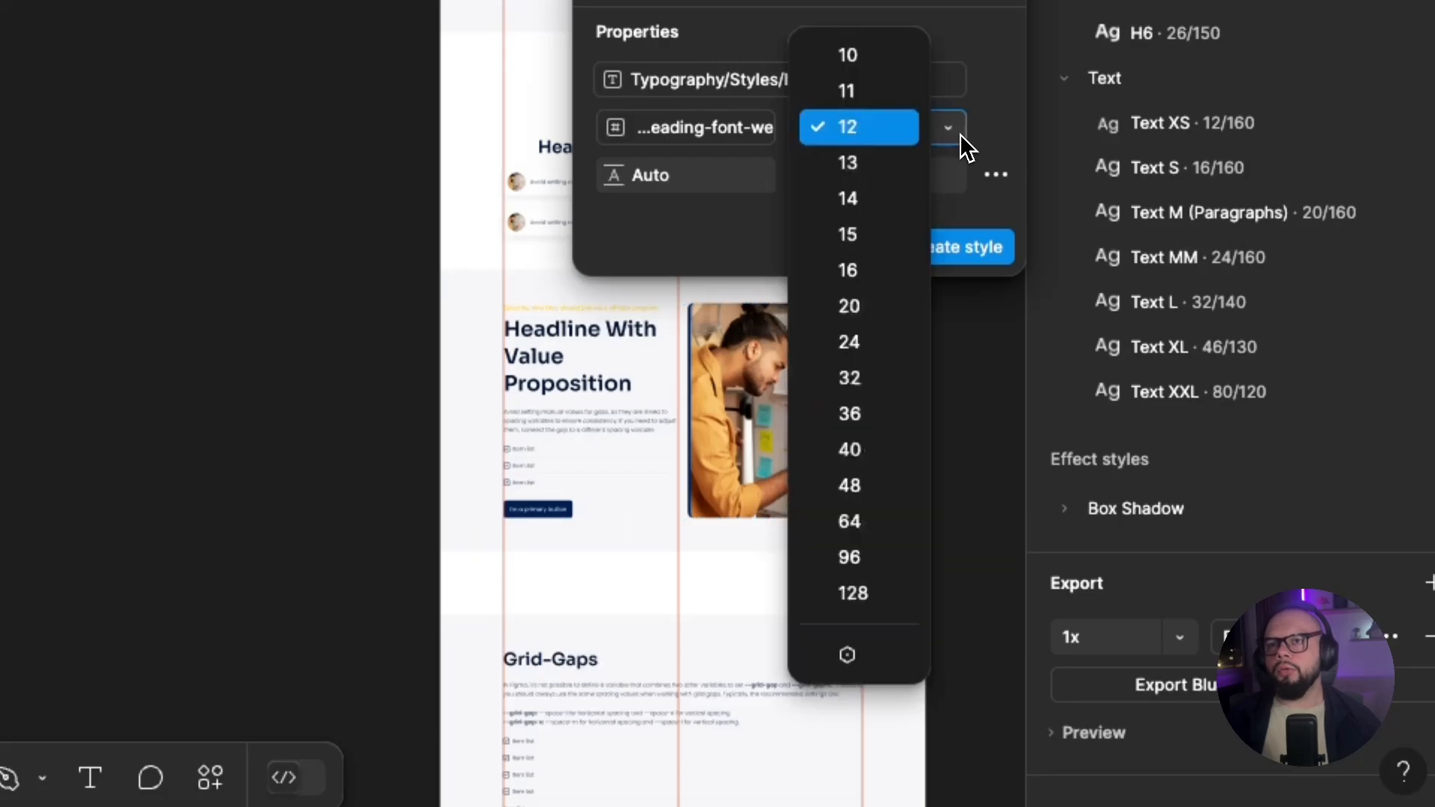
click(850, 655)
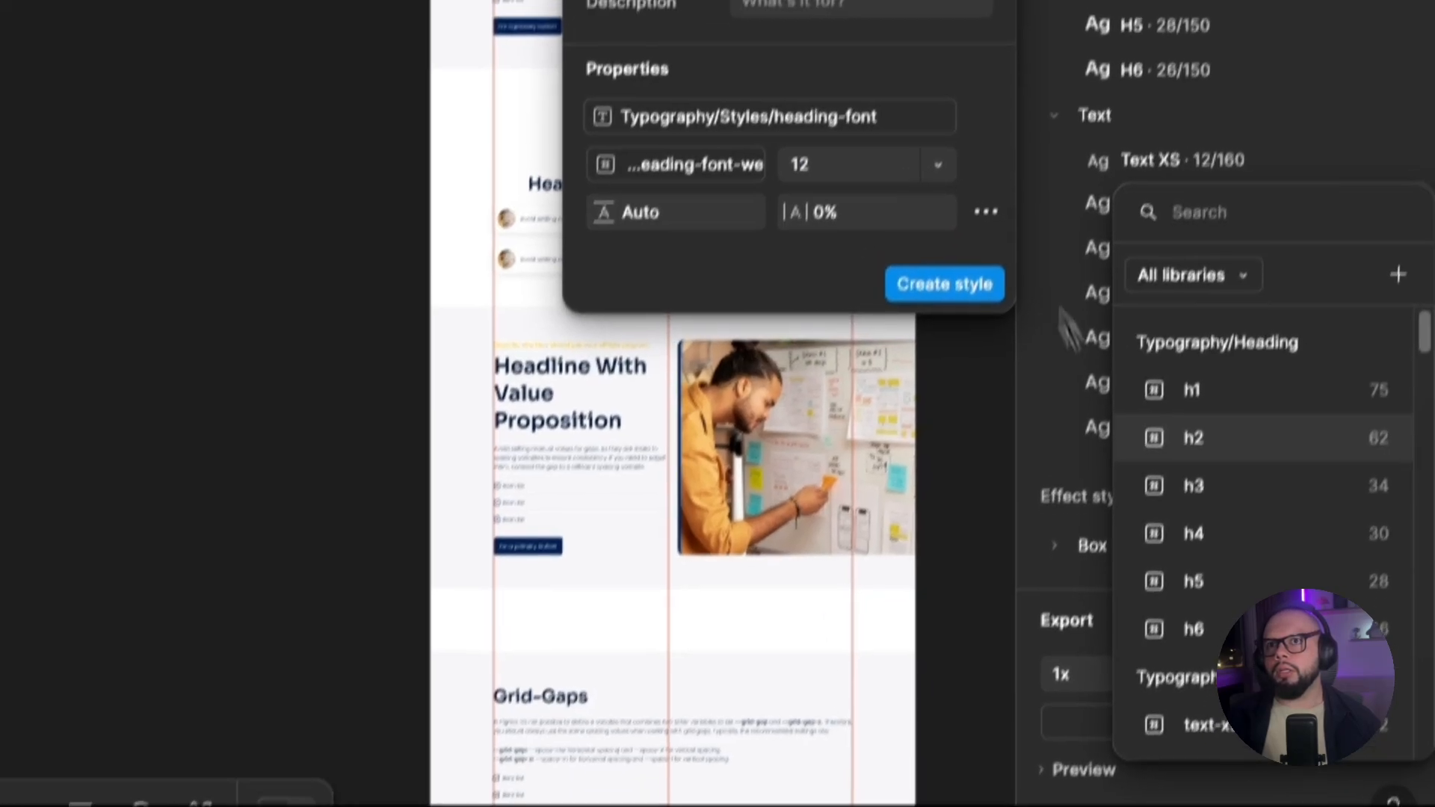
click(1210, 404)
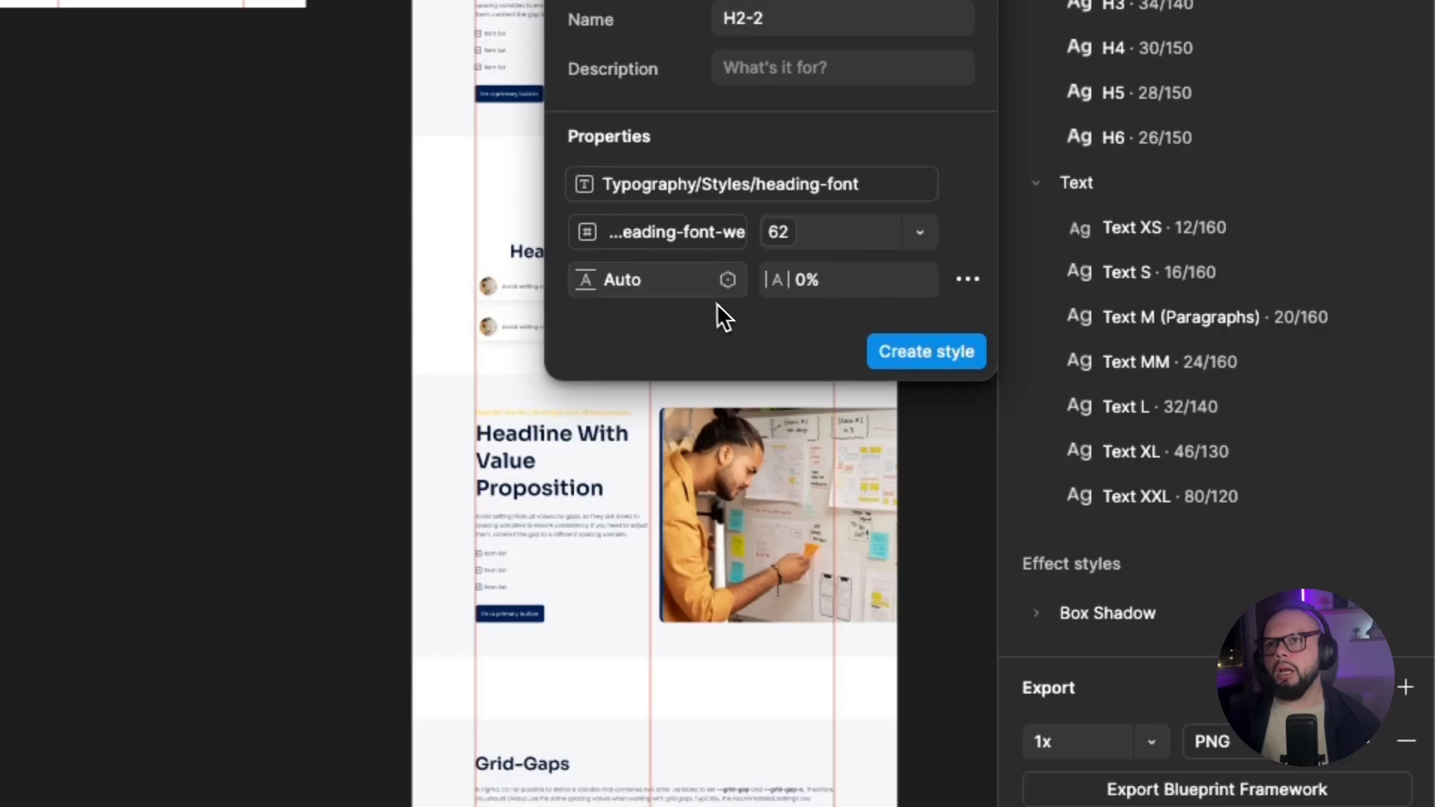
Set the H2-2 style's line height to 120% and create the style.
click(647, 291)
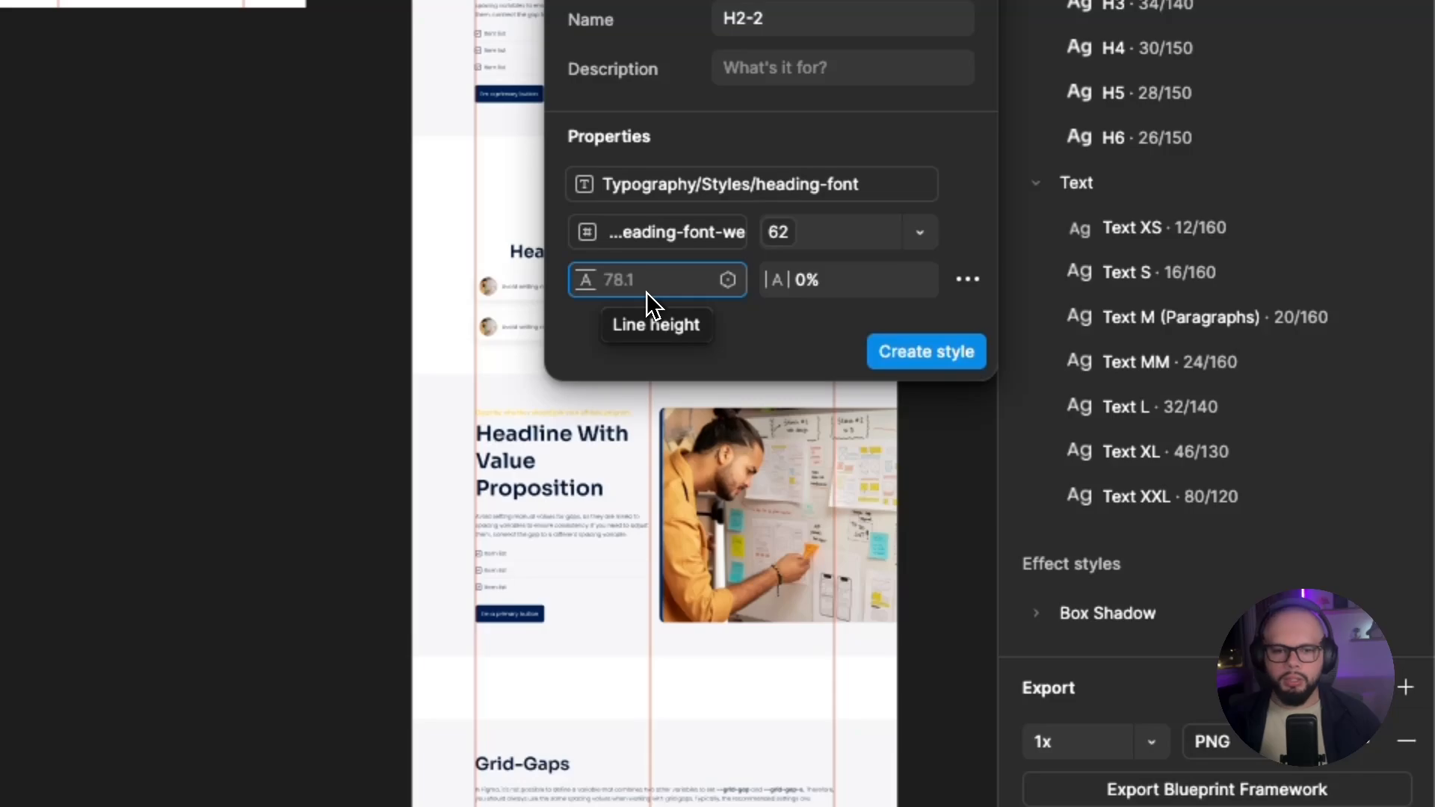
text(120)
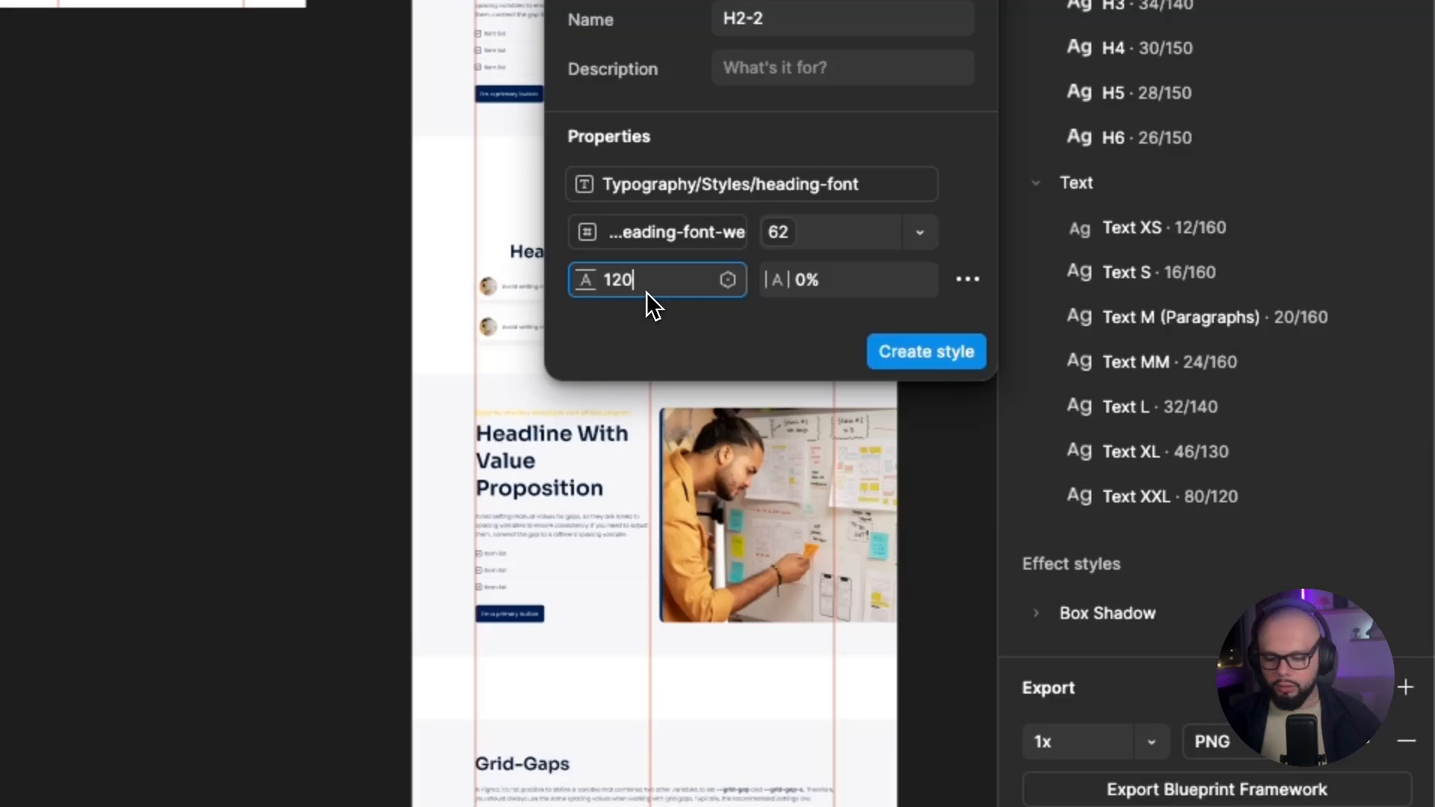
text(%)
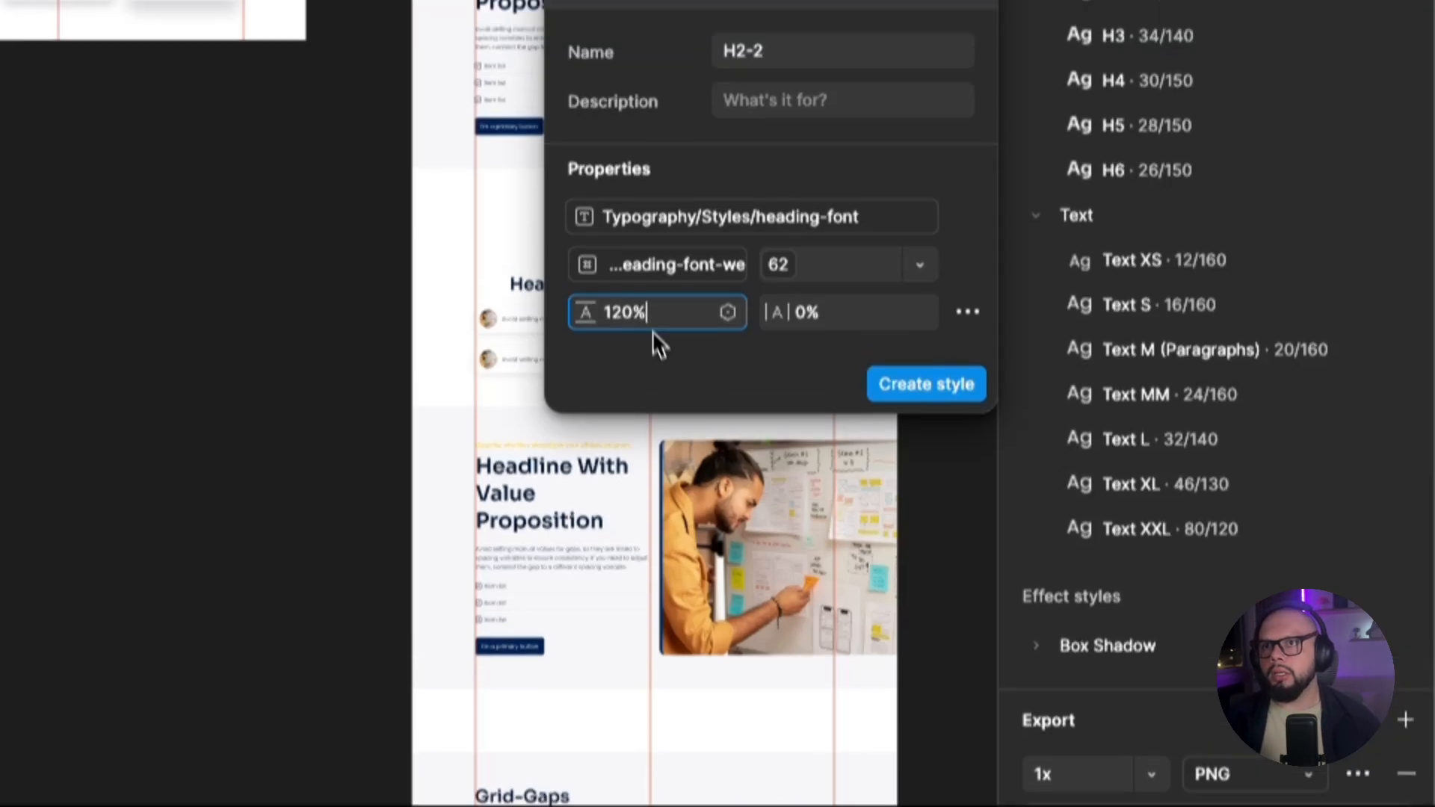
key(Return)
click(882, 434)
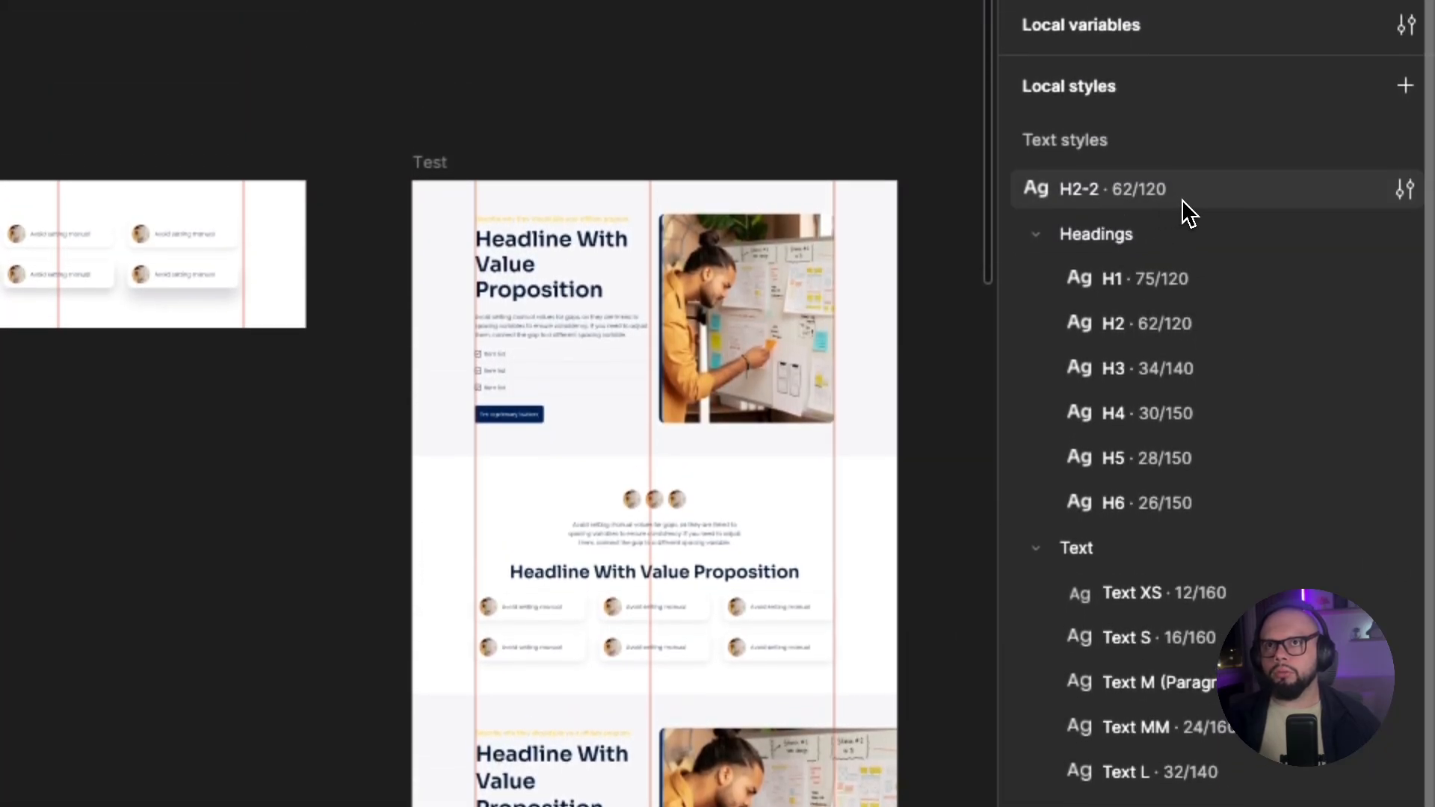
Put the H2-2 text style into a new folder named "Heading test".
right_click(1181, 199)
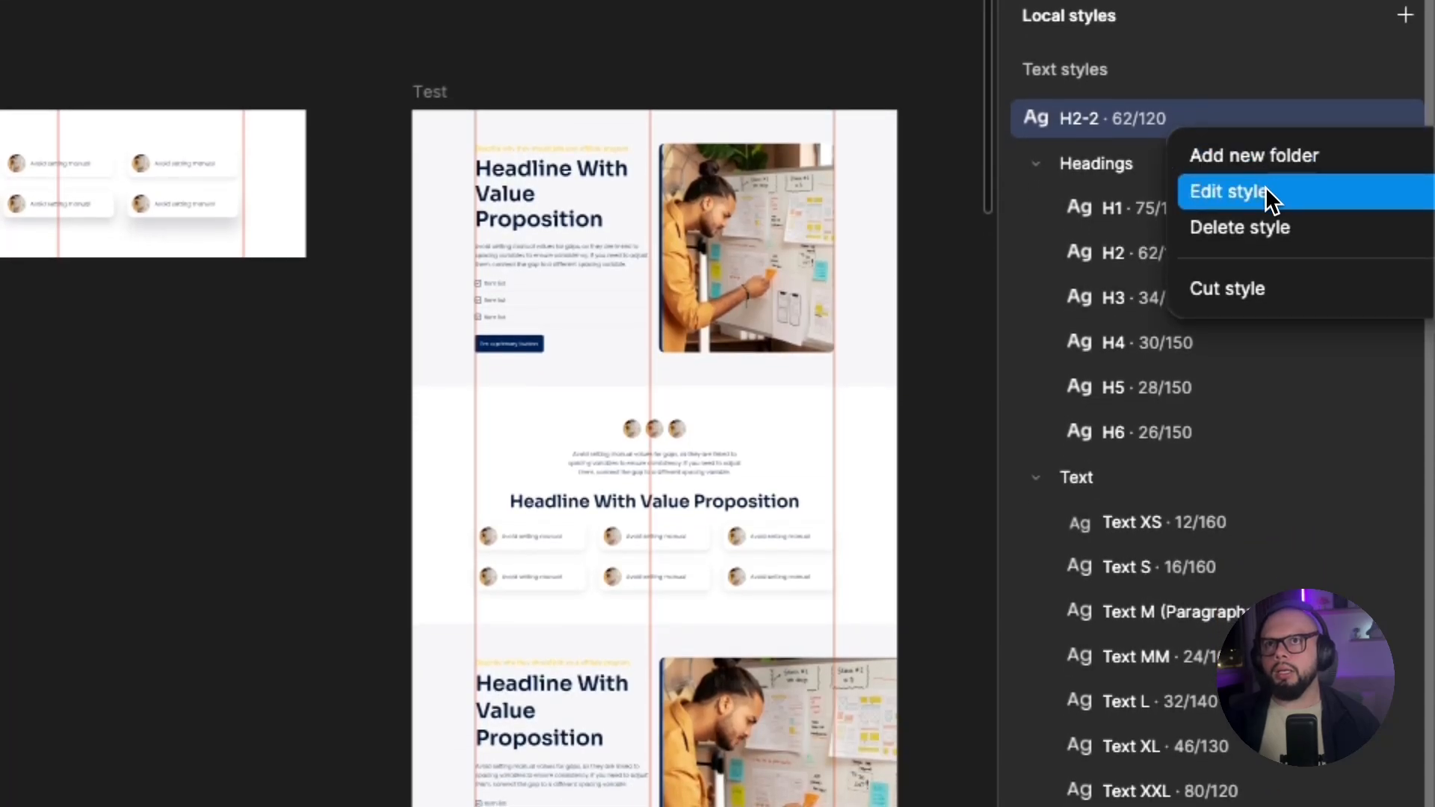
click(1294, 168)
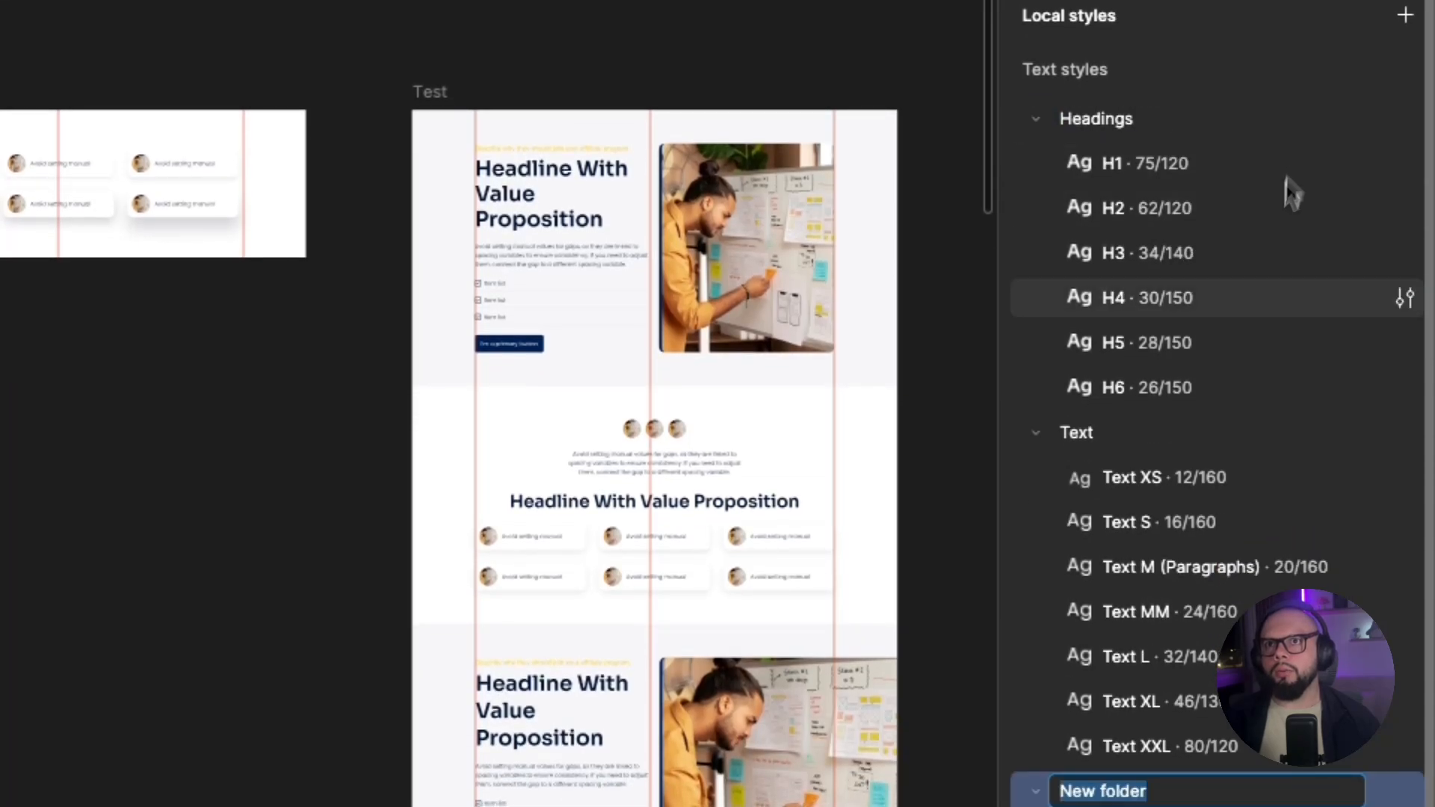
text(Heading)
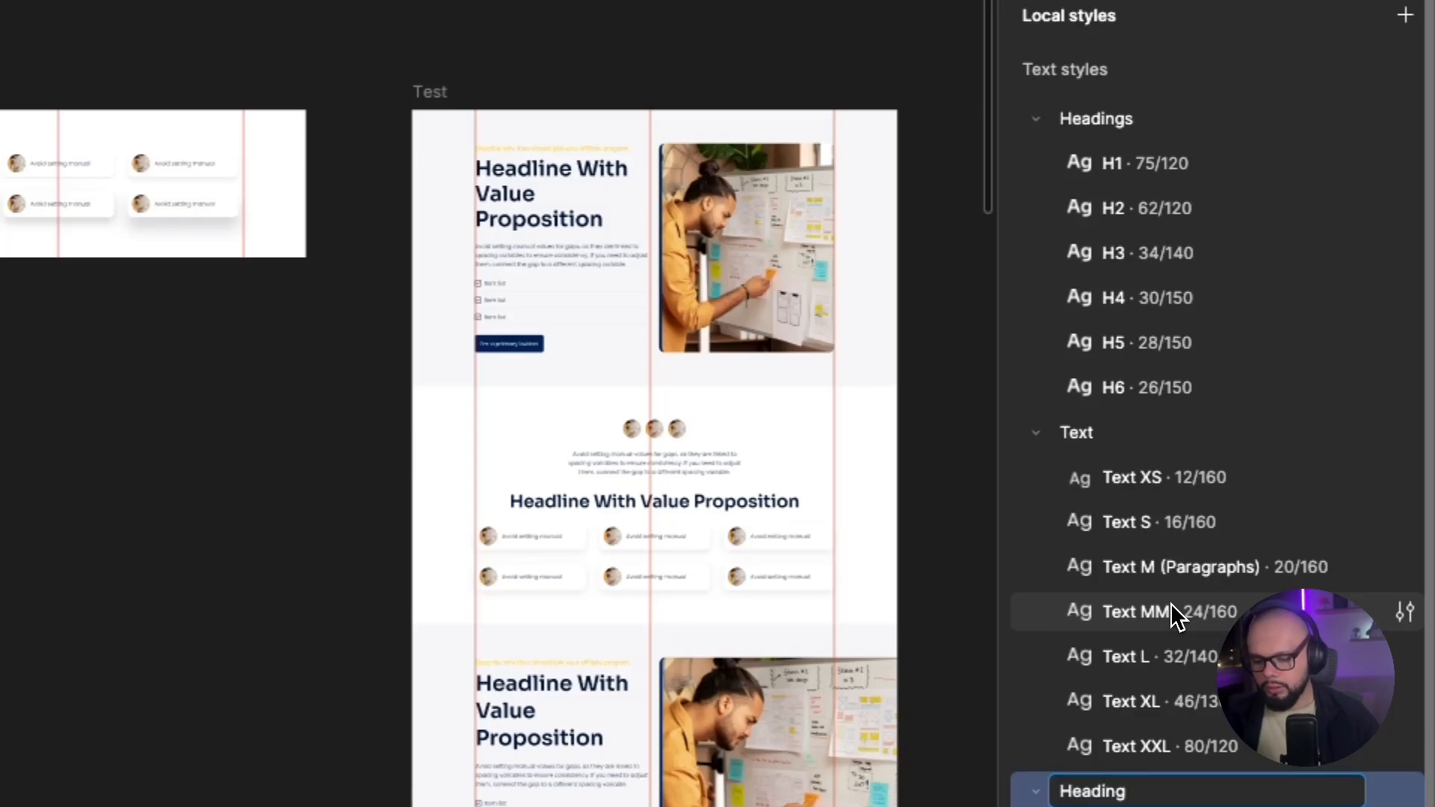
text( test)
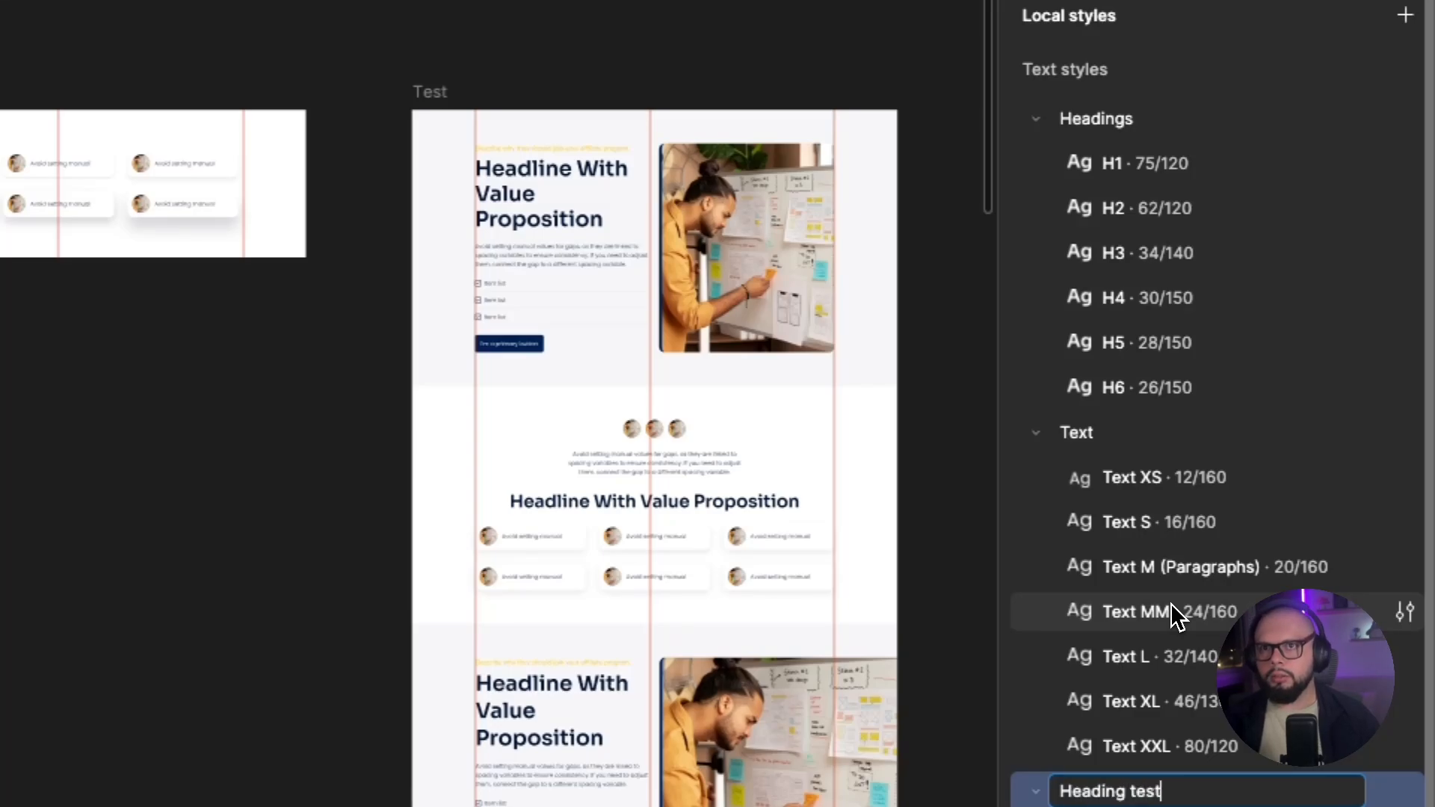
key(Return)
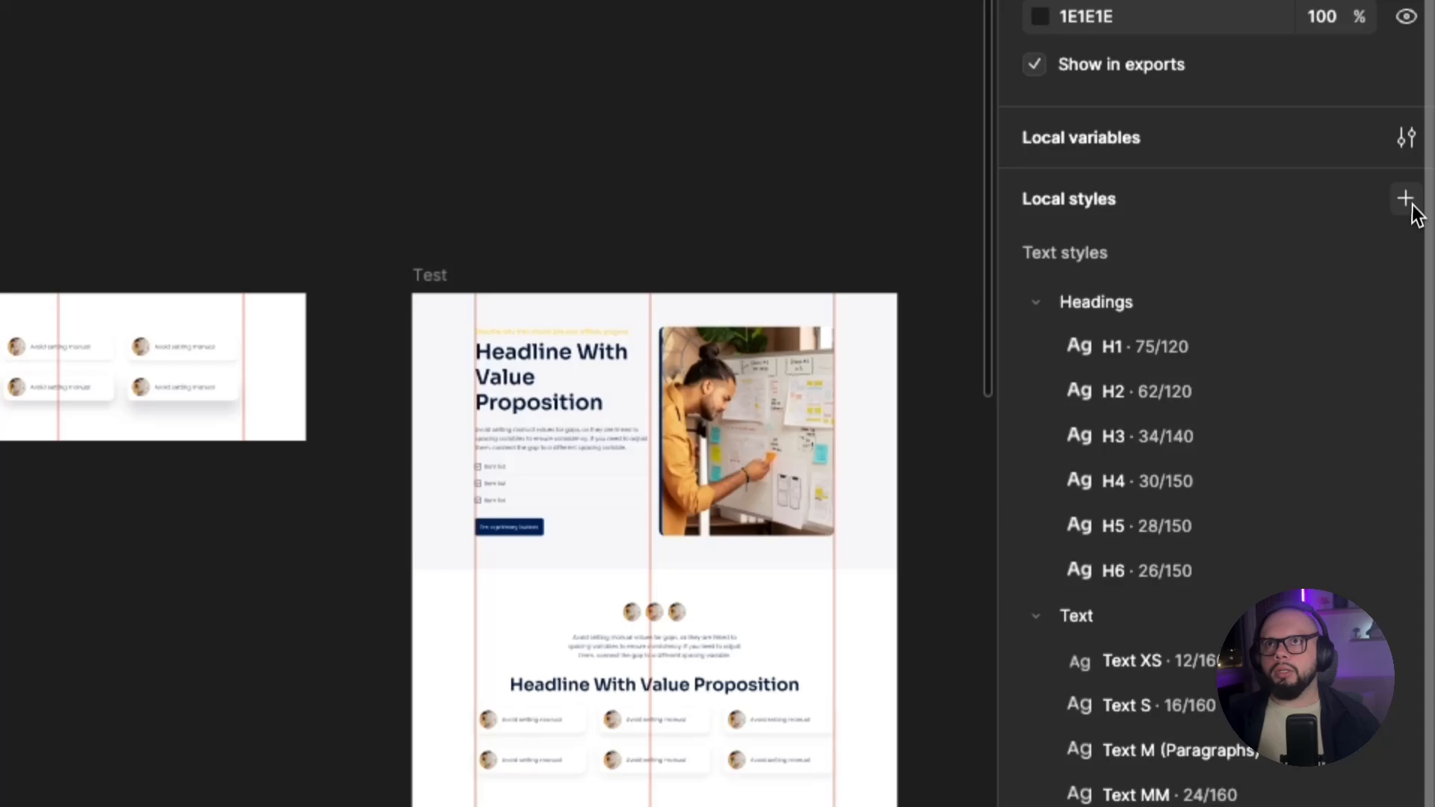
Start a new local text style named "H1 1" and bind its font family to the heading-font variable.
click(1406, 200)
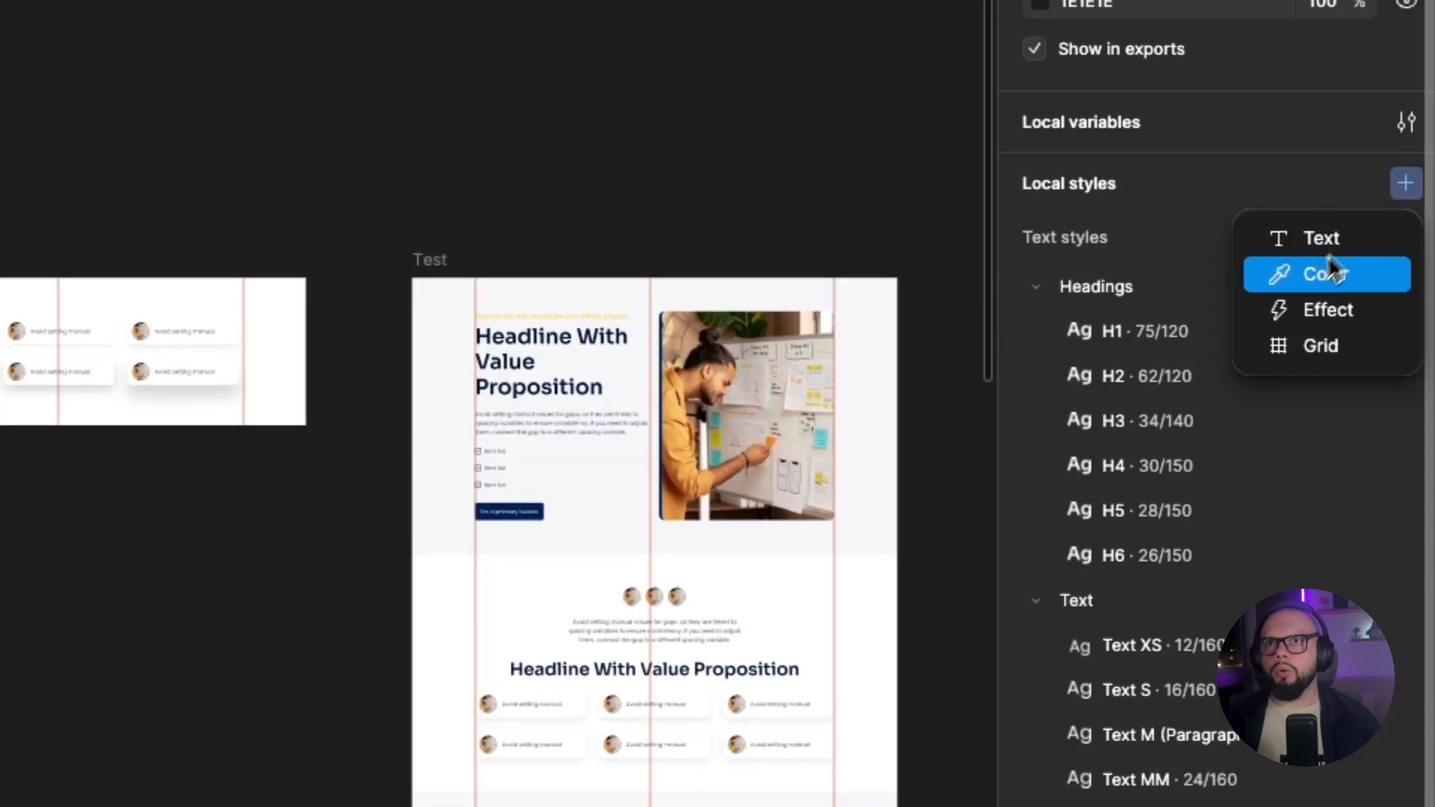
click(1324, 237)
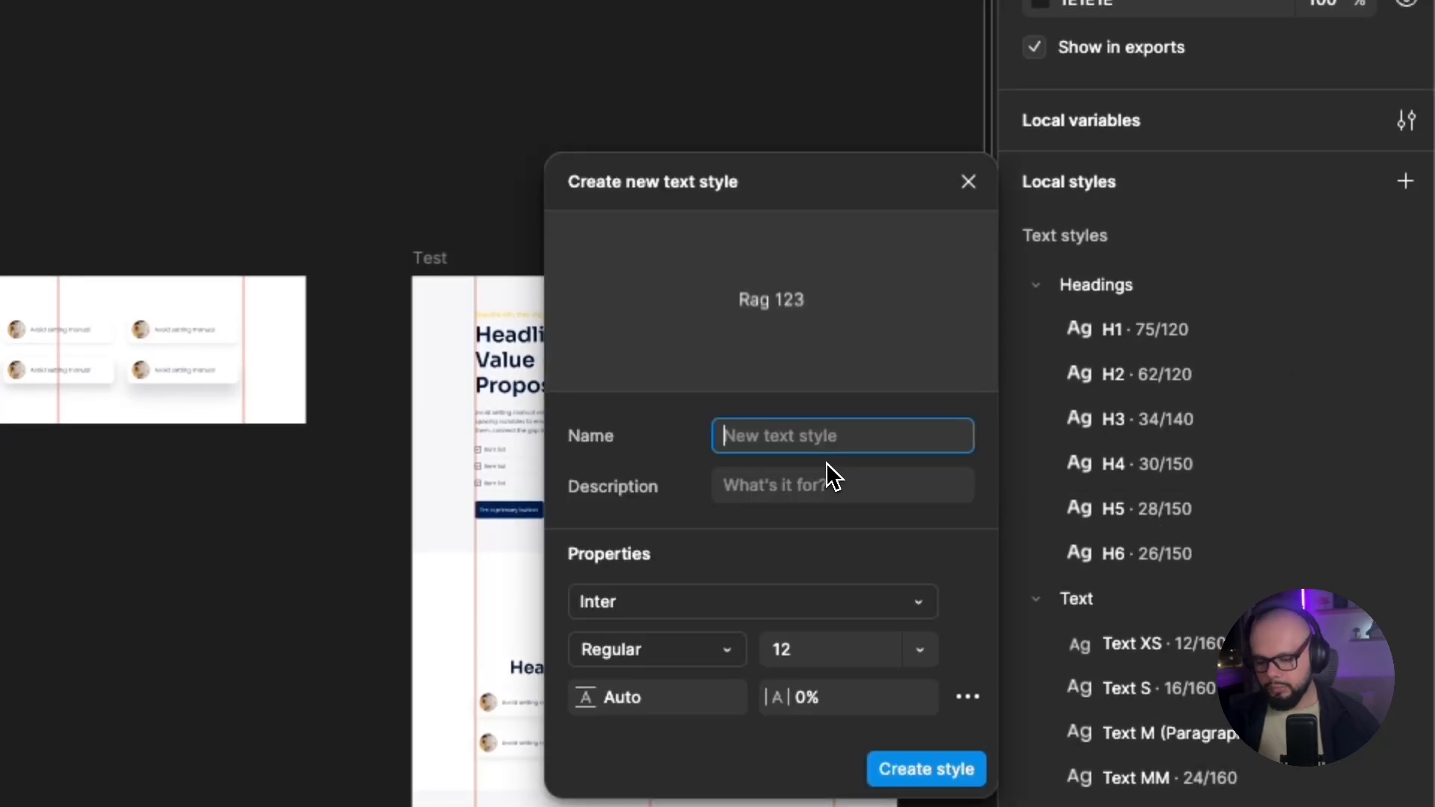
text(H)
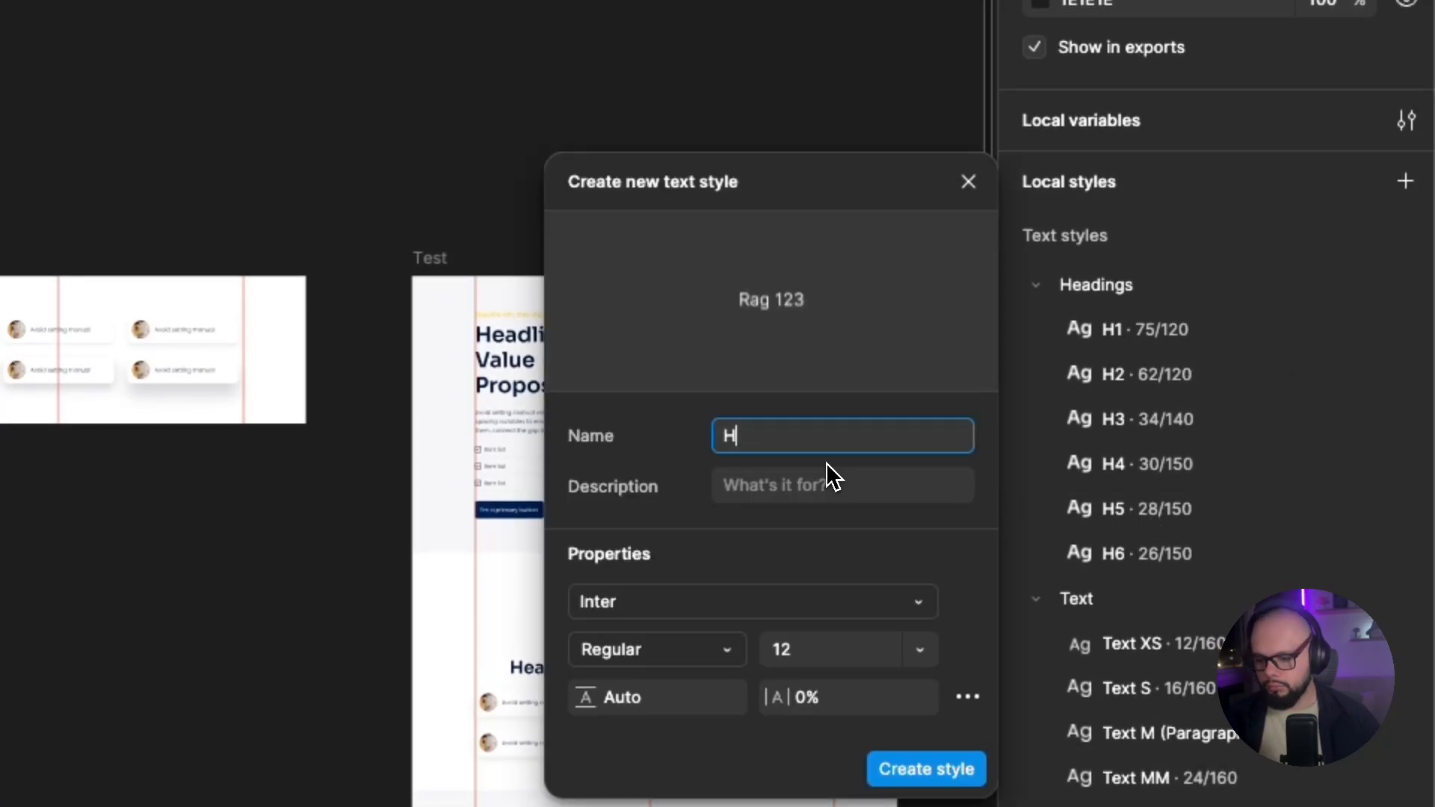
text(1 1)
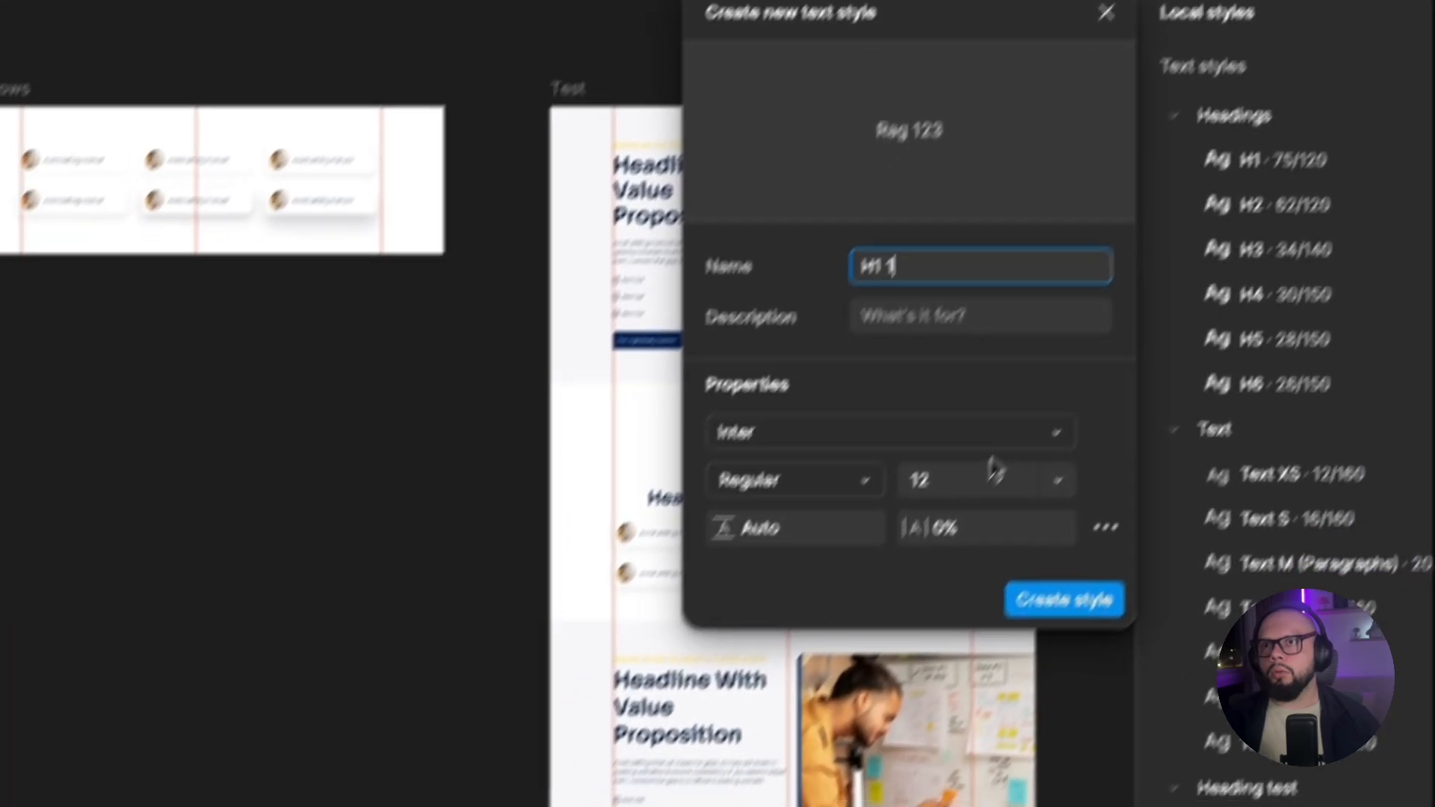
click(837, 601)
click(676, 357)
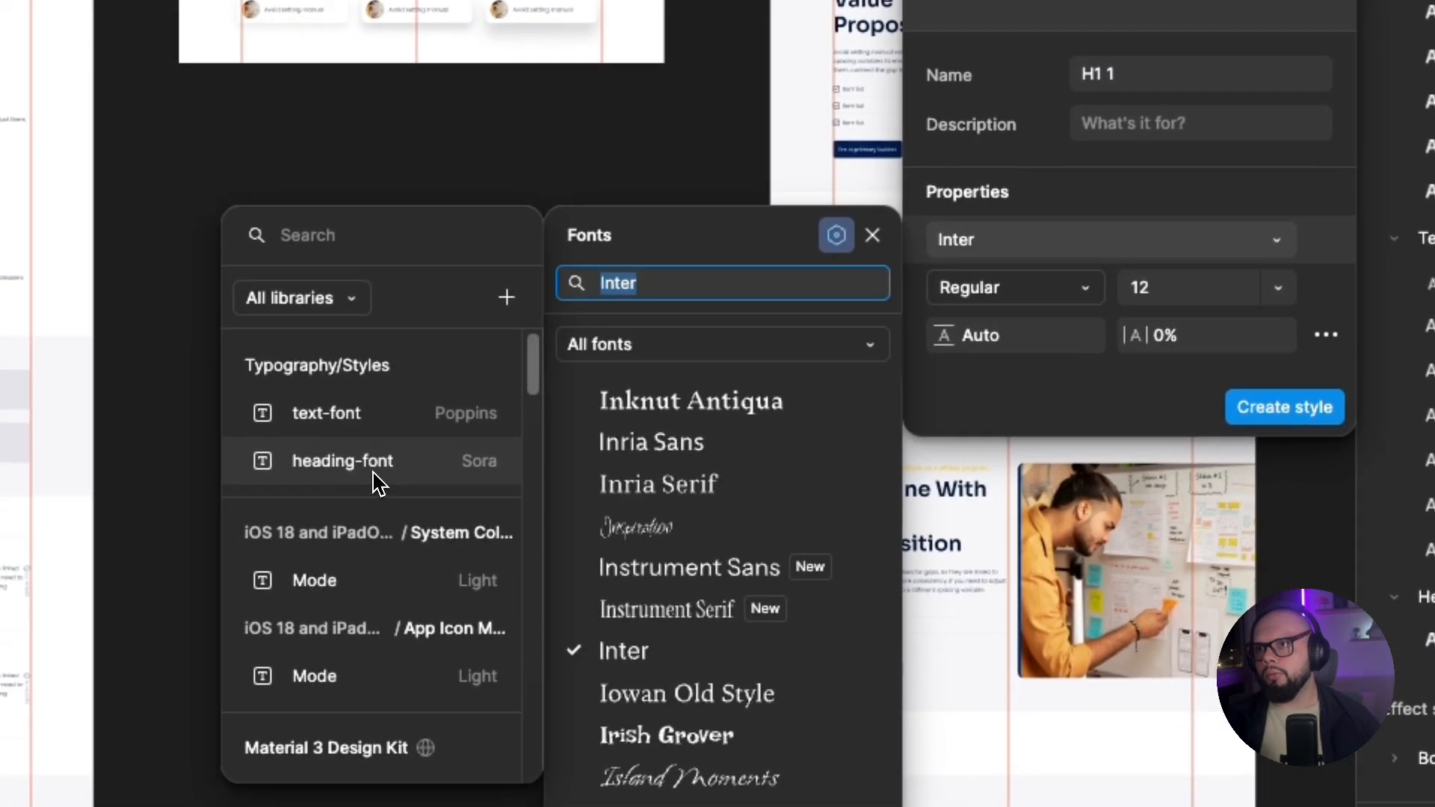
click(372, 473)
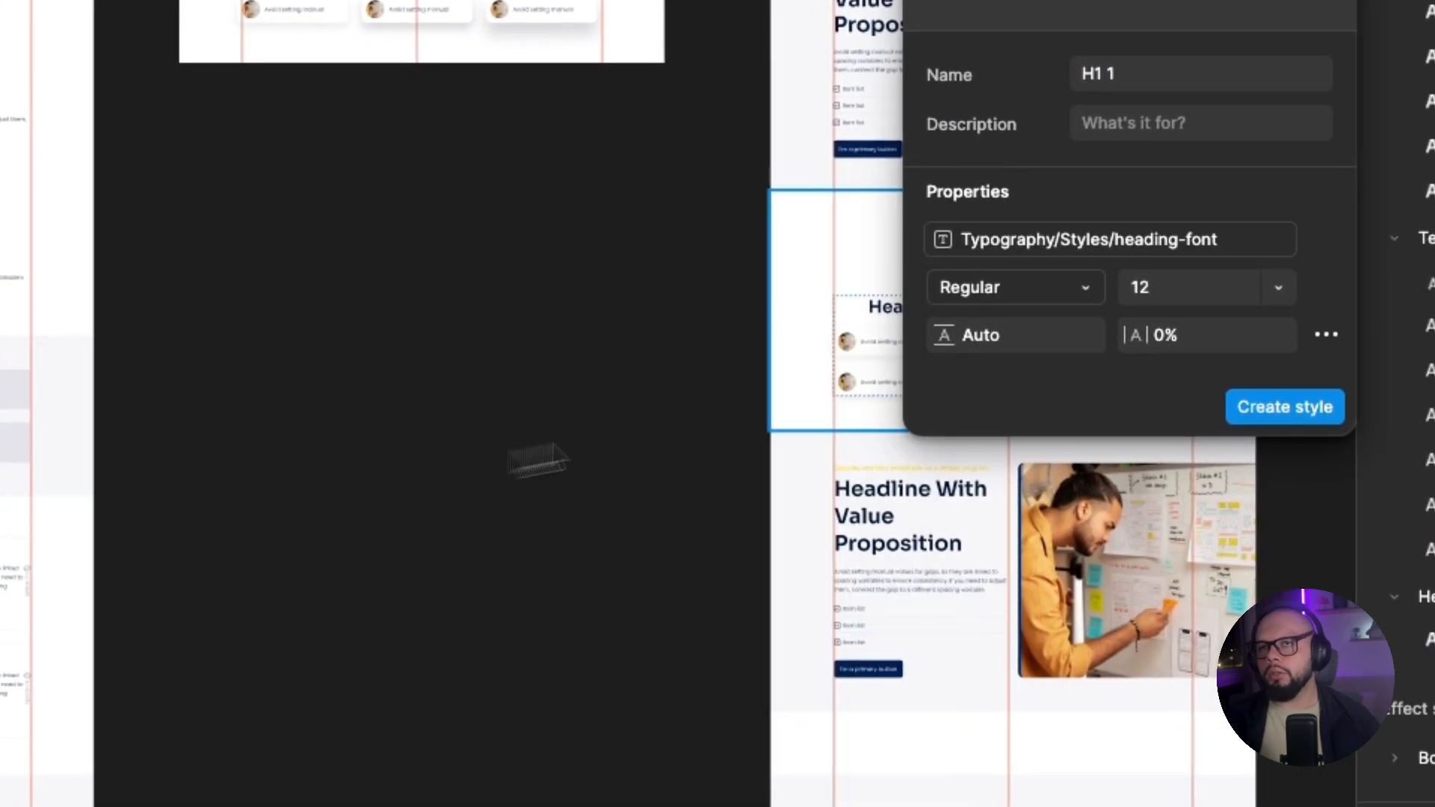
Bind the H1 1 style's weight to the heading-font-weight variable and its font size to the h1 variable.
click(1014, 288)
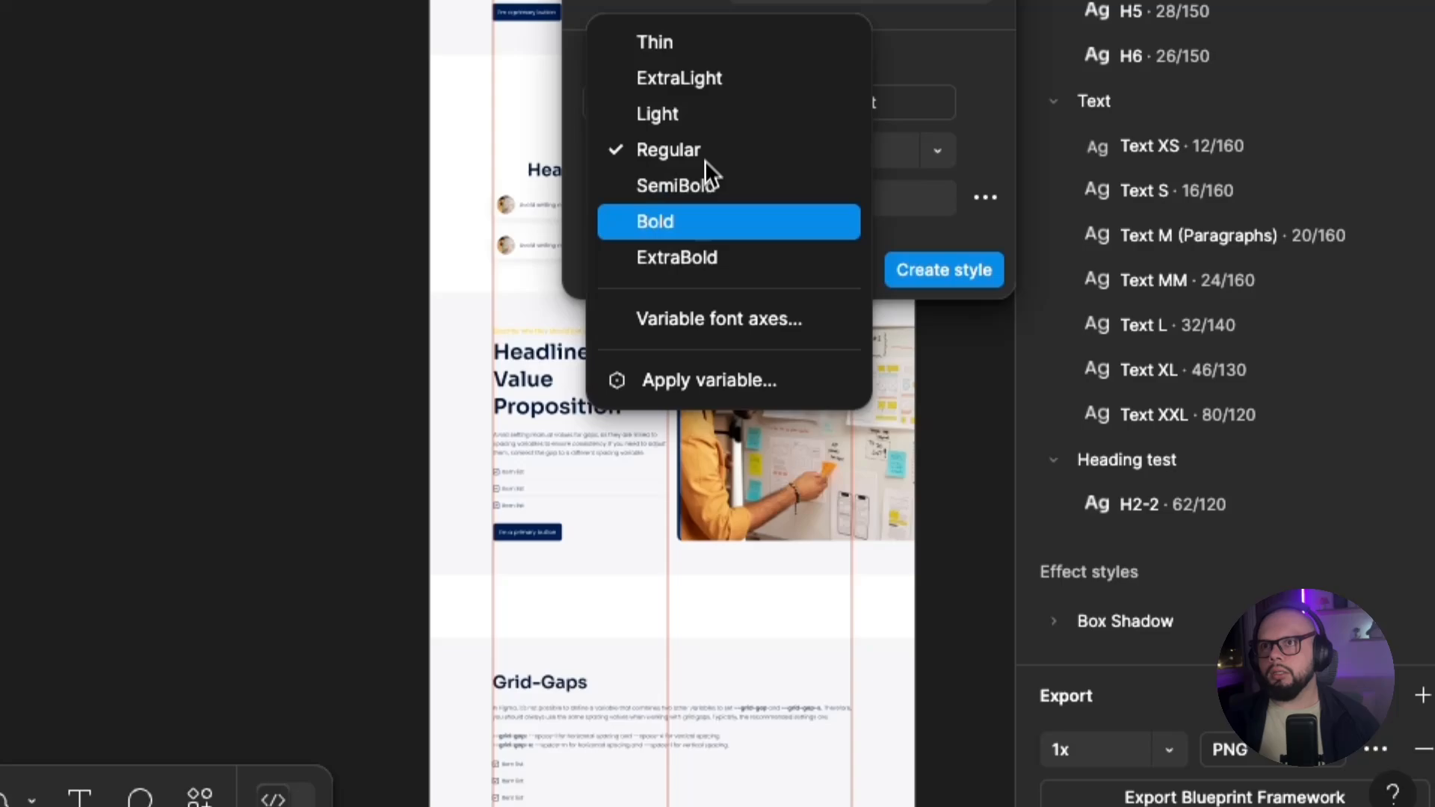
click(710, 378)
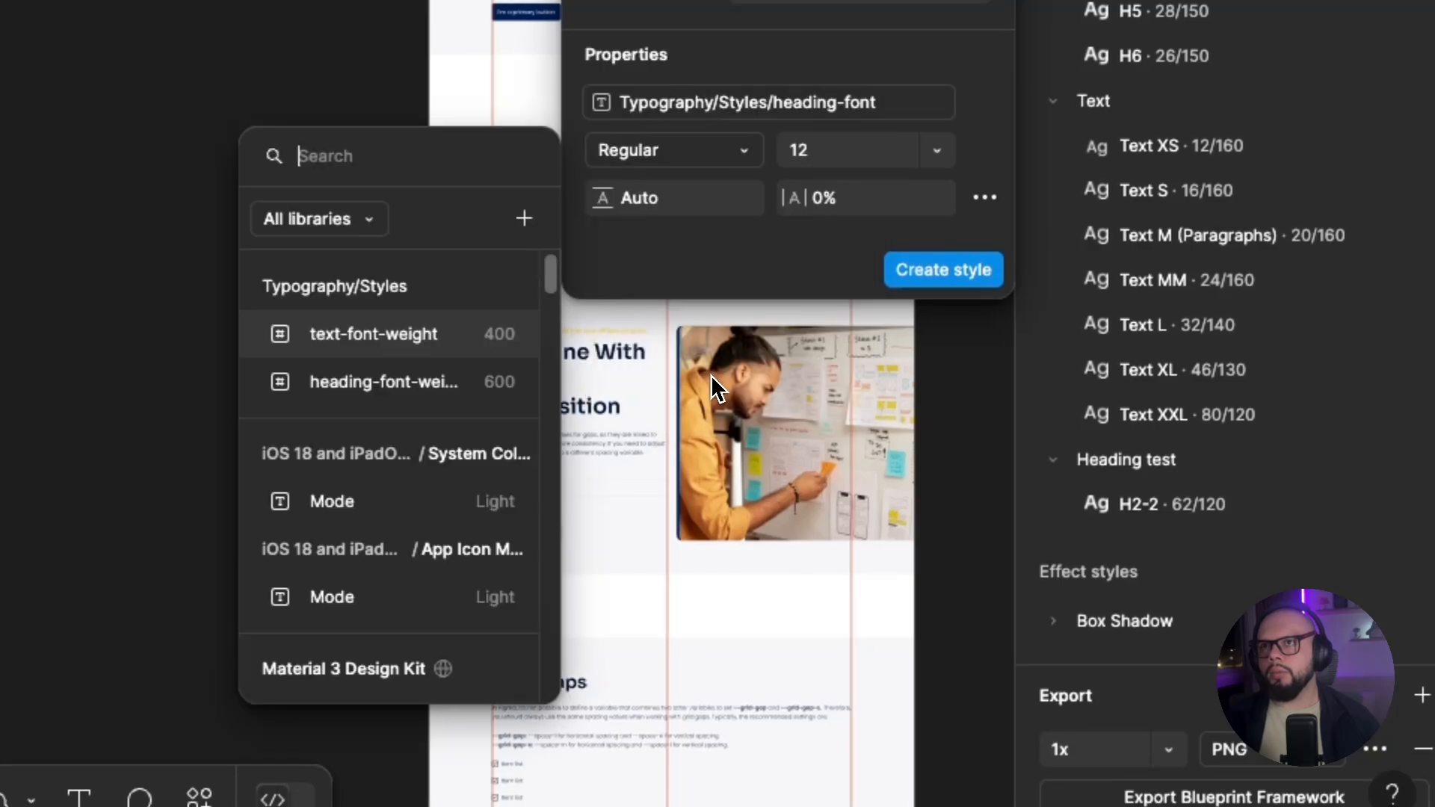
click(424, 382)
click(939, 152)
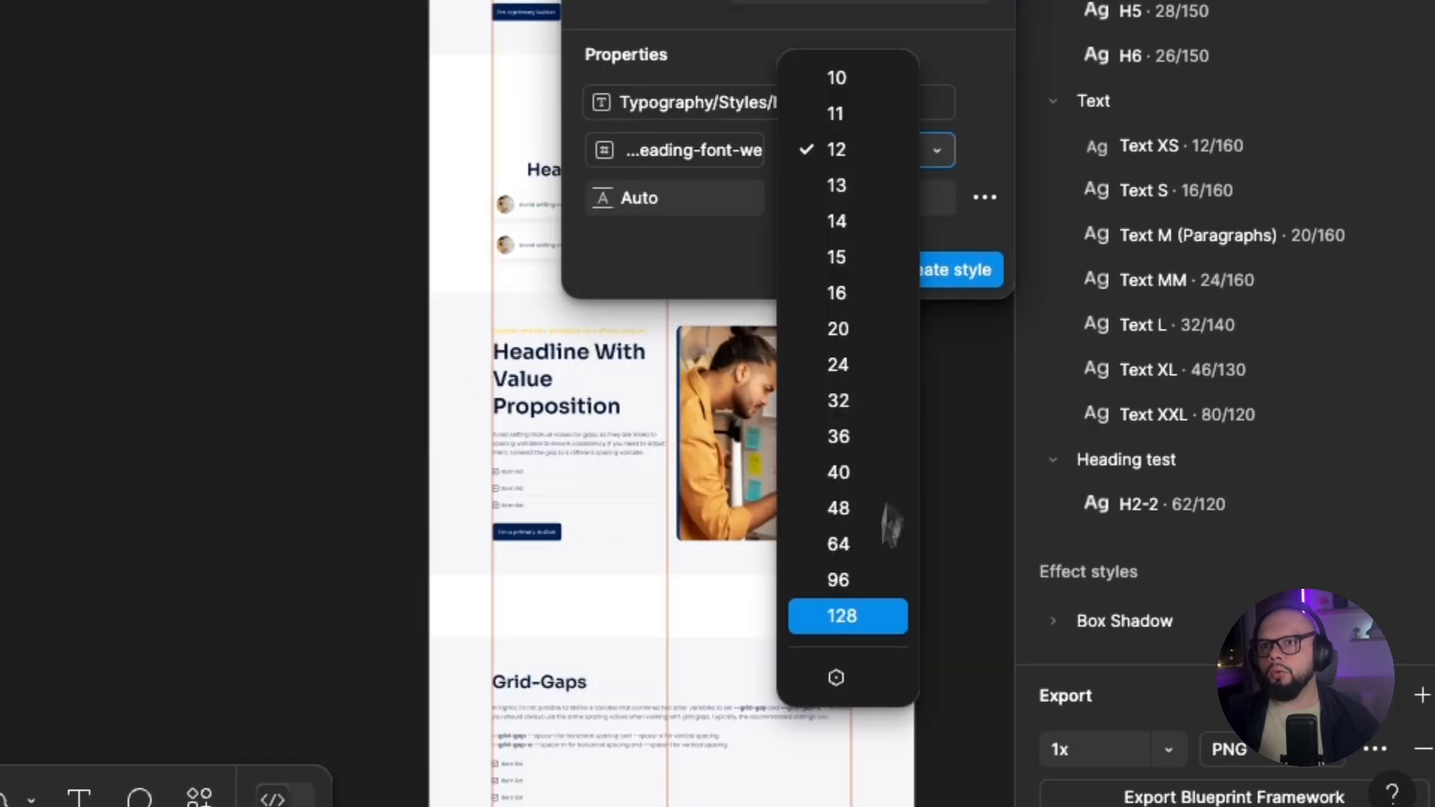
click(835, 677)
click(1188, 371)
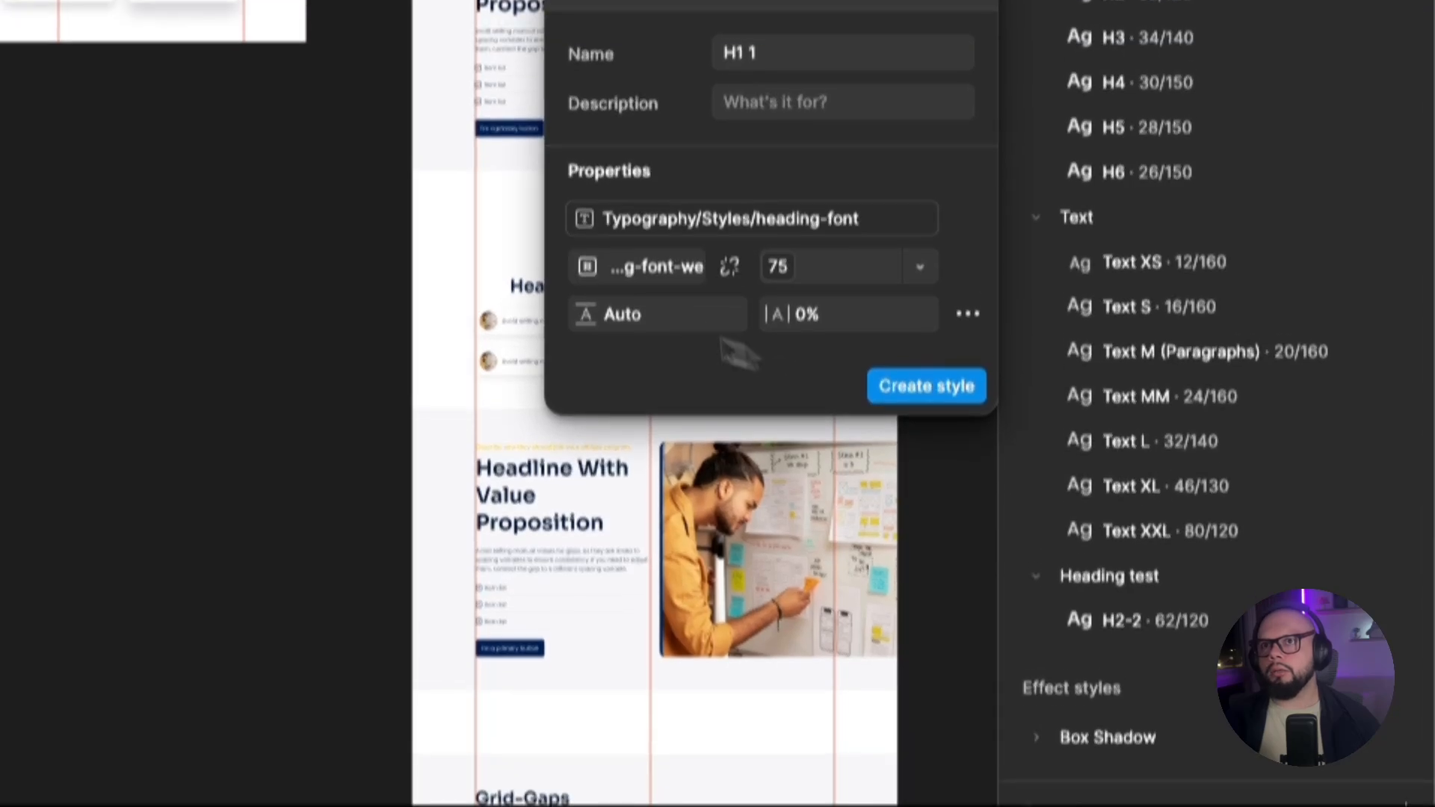
Set the H1 1 style's line height to 120% and create the style.
click(656, 326)
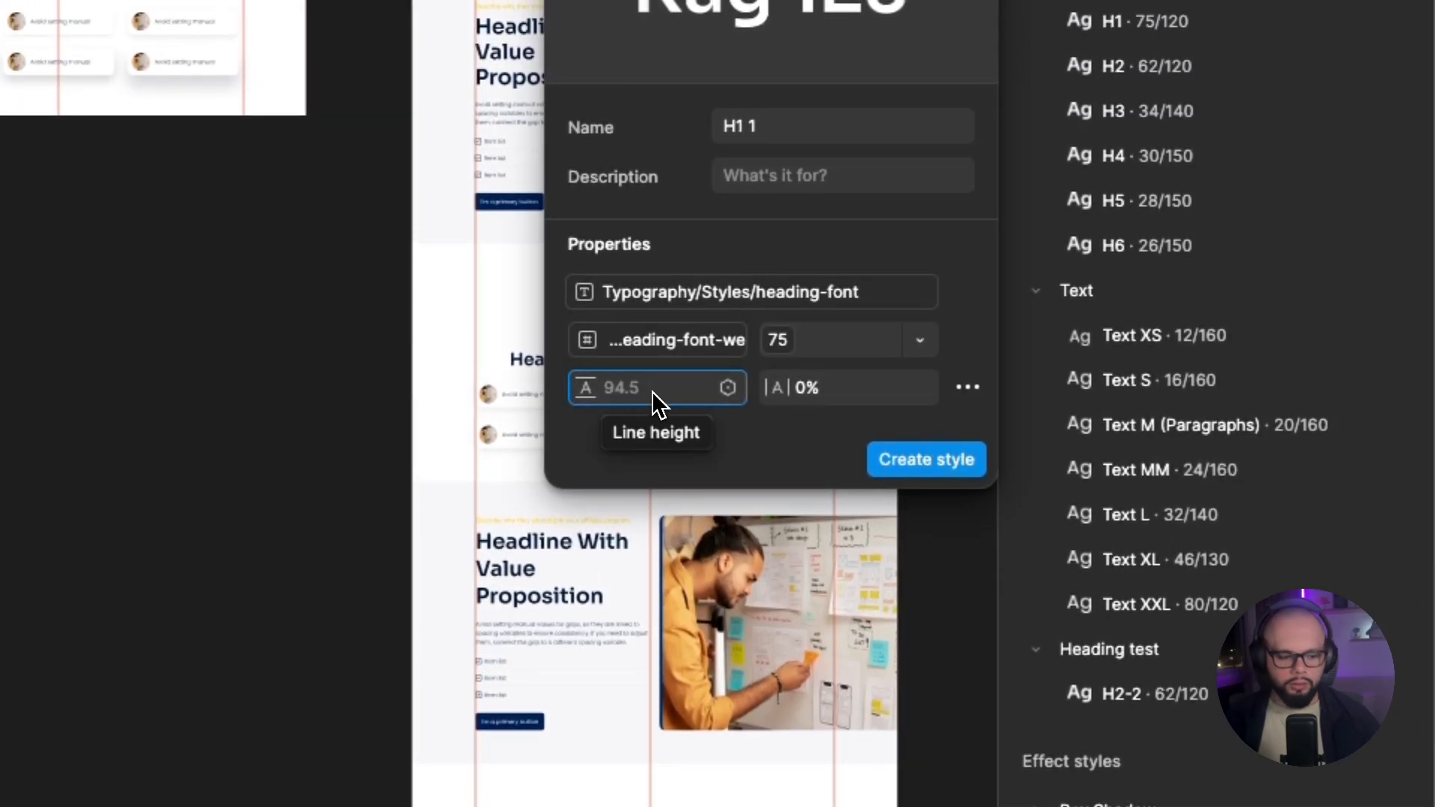
text(120)
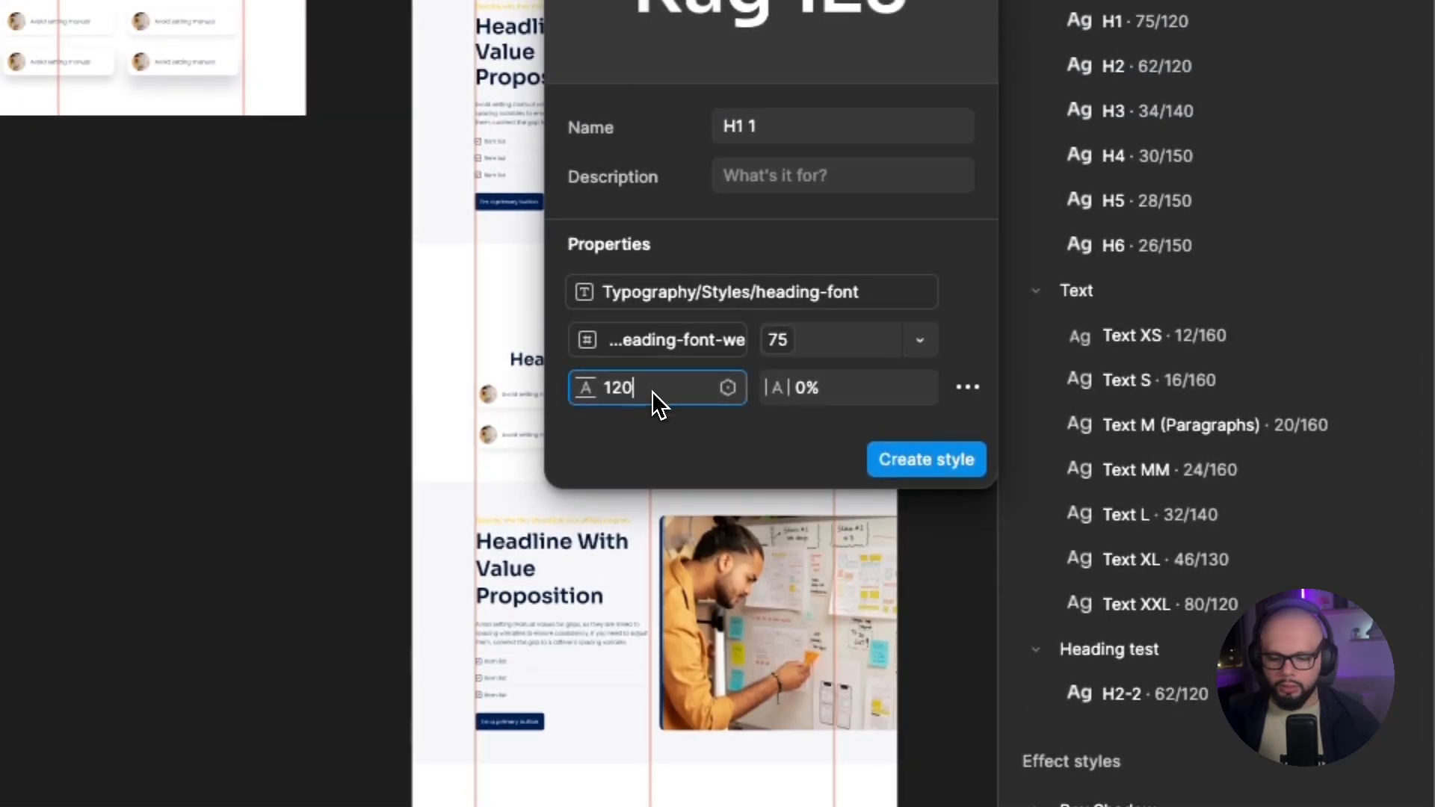
key(Return)
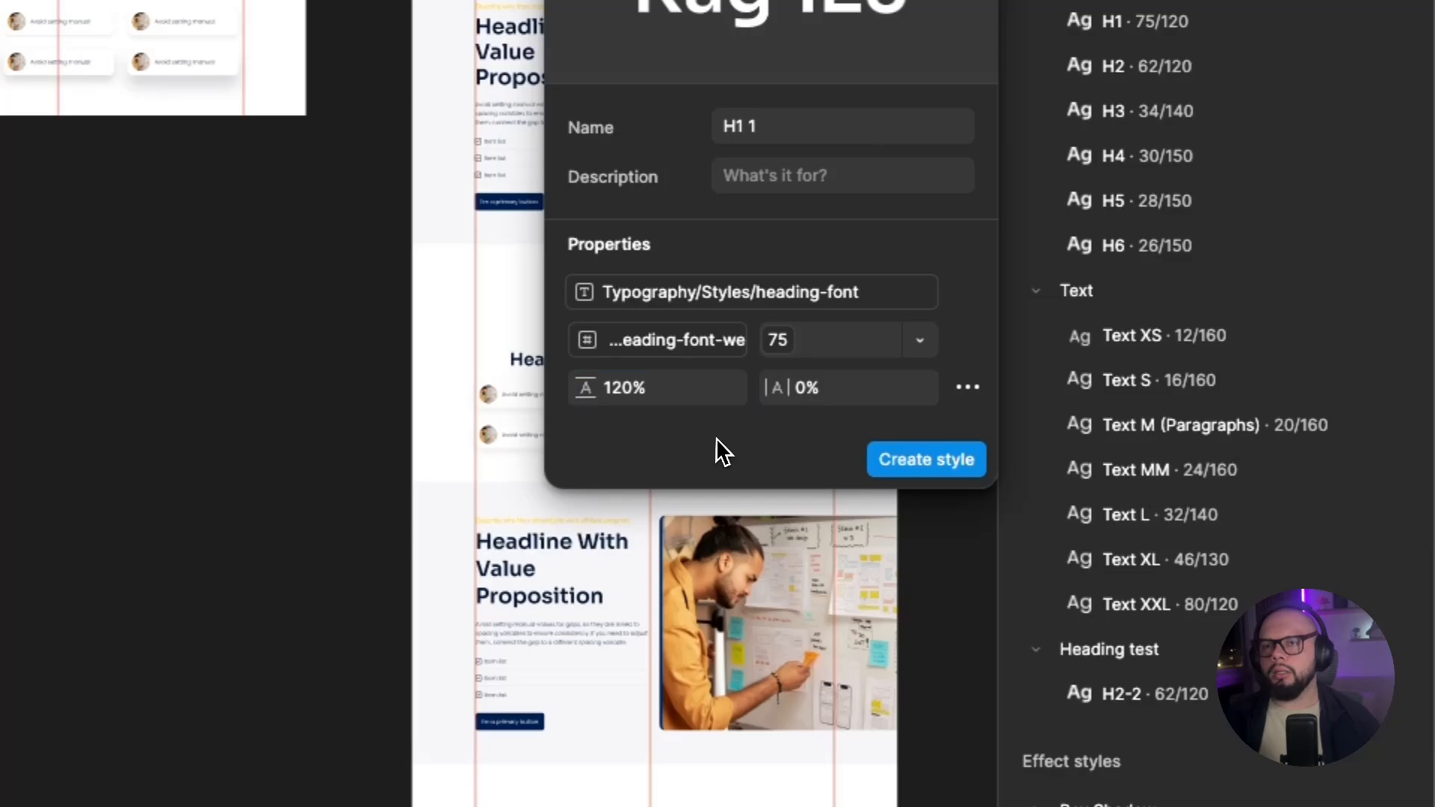
click(901, 461)
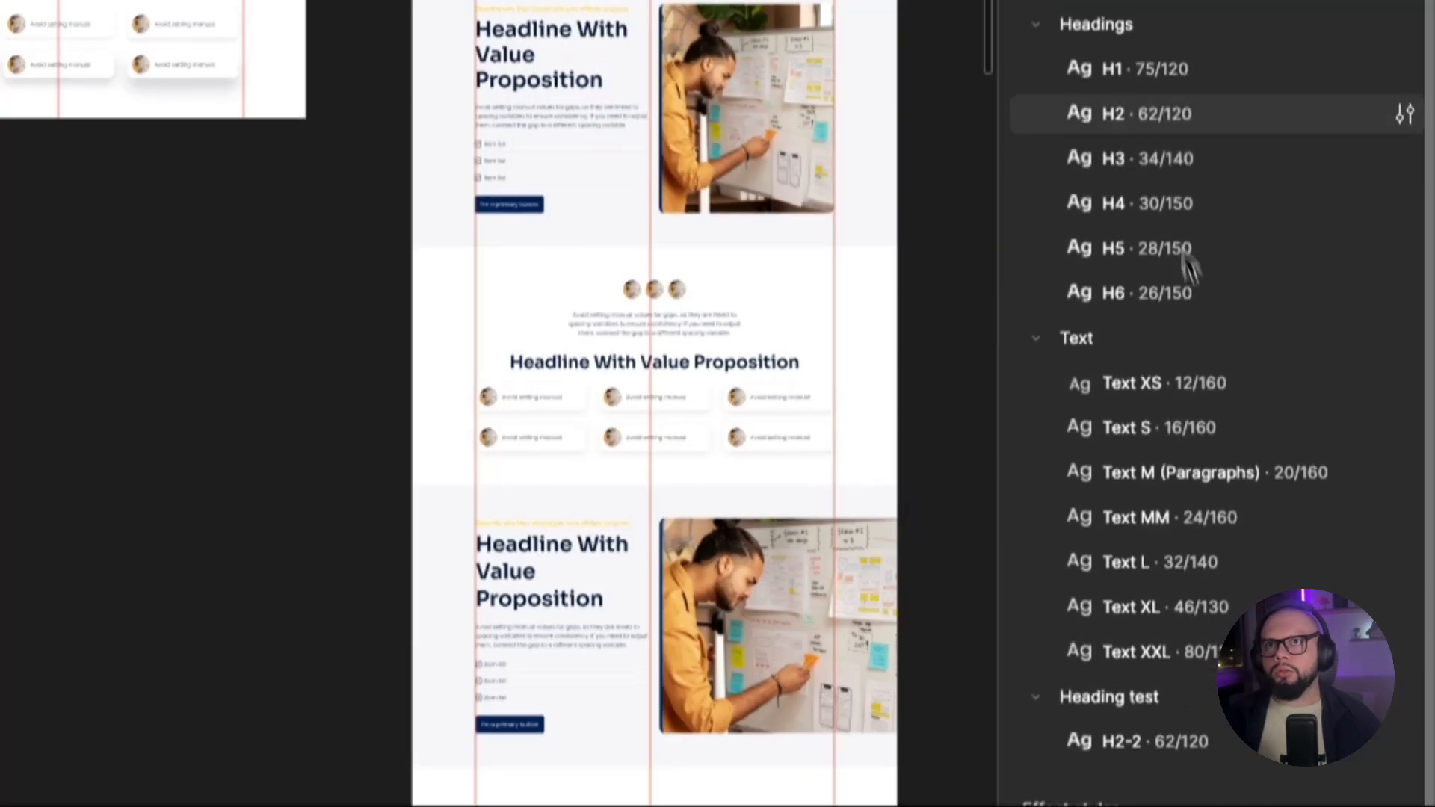
Move the H1 1 text style into the "Heading test" folder below H2-2 and select the folder.
drag(1123, 119, 1158, 521)
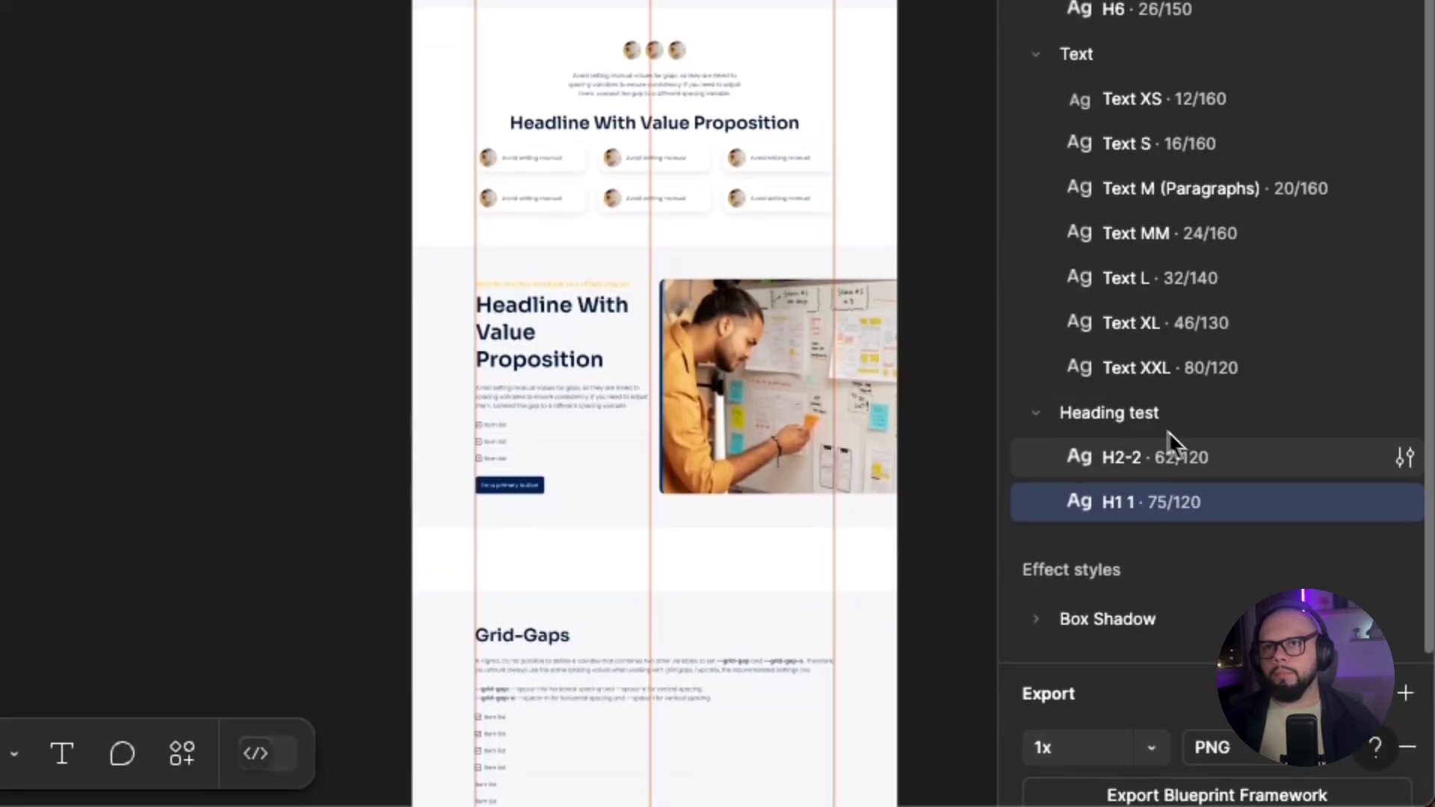
click(1121, 417)
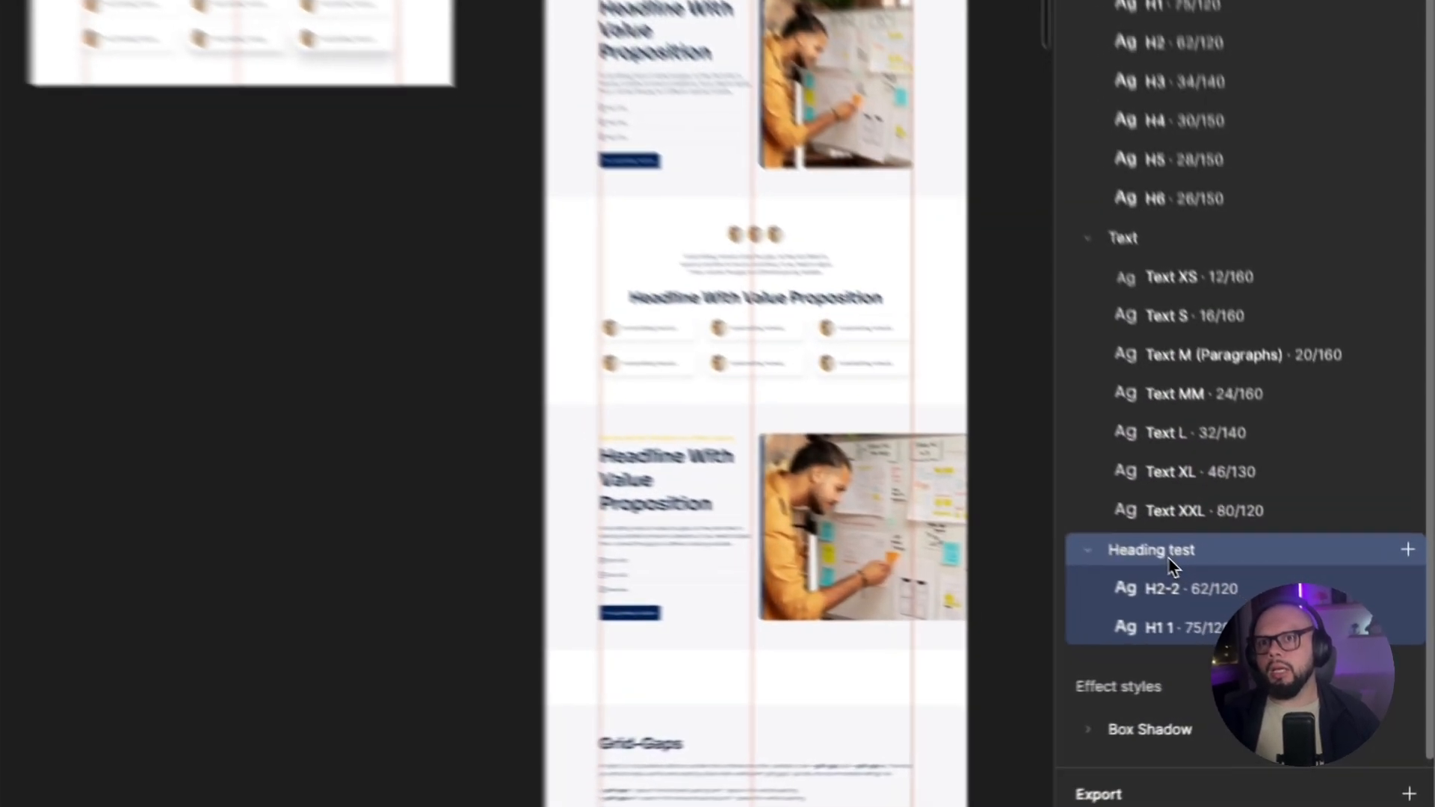
Delete the two text styles in the "Heading test" folder.
right_click(1284, 612)
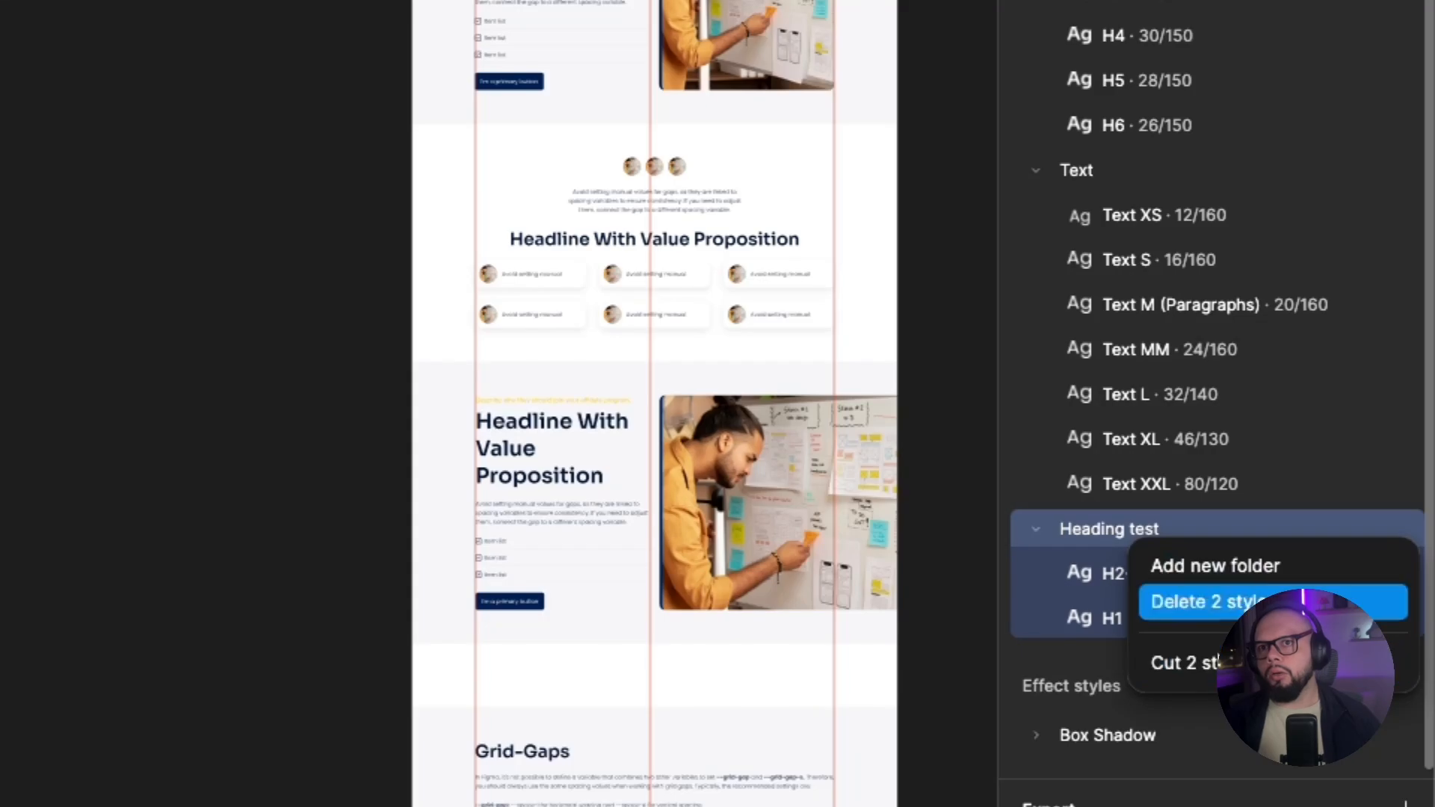
click(1242, 607)
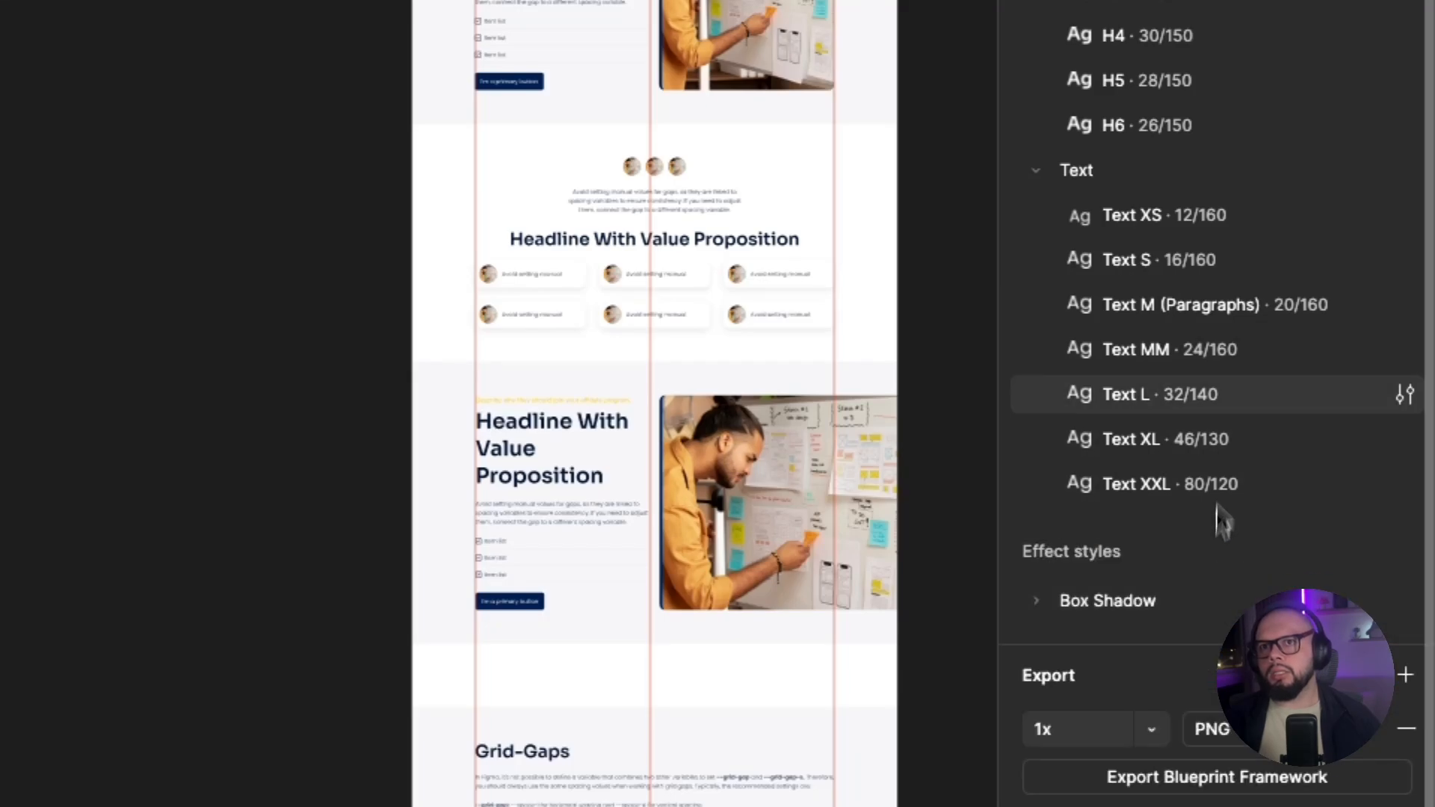
scroll(1229, 448, down, 1)
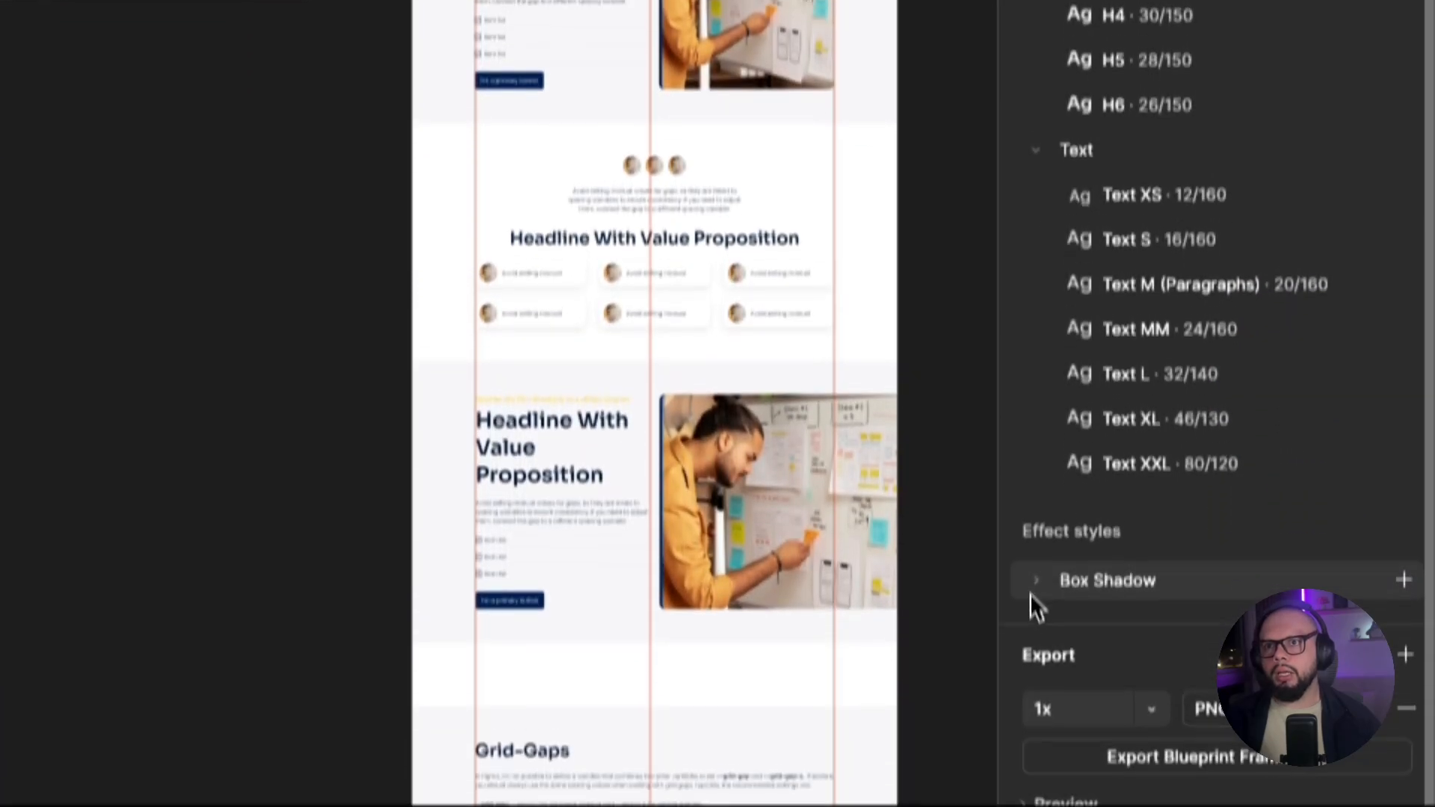
Expand the Box Shadow folder of effect styles and review the styles it holds alongside the text styles.
click(1034, 584)
scroll(1076, 624, down, 3)
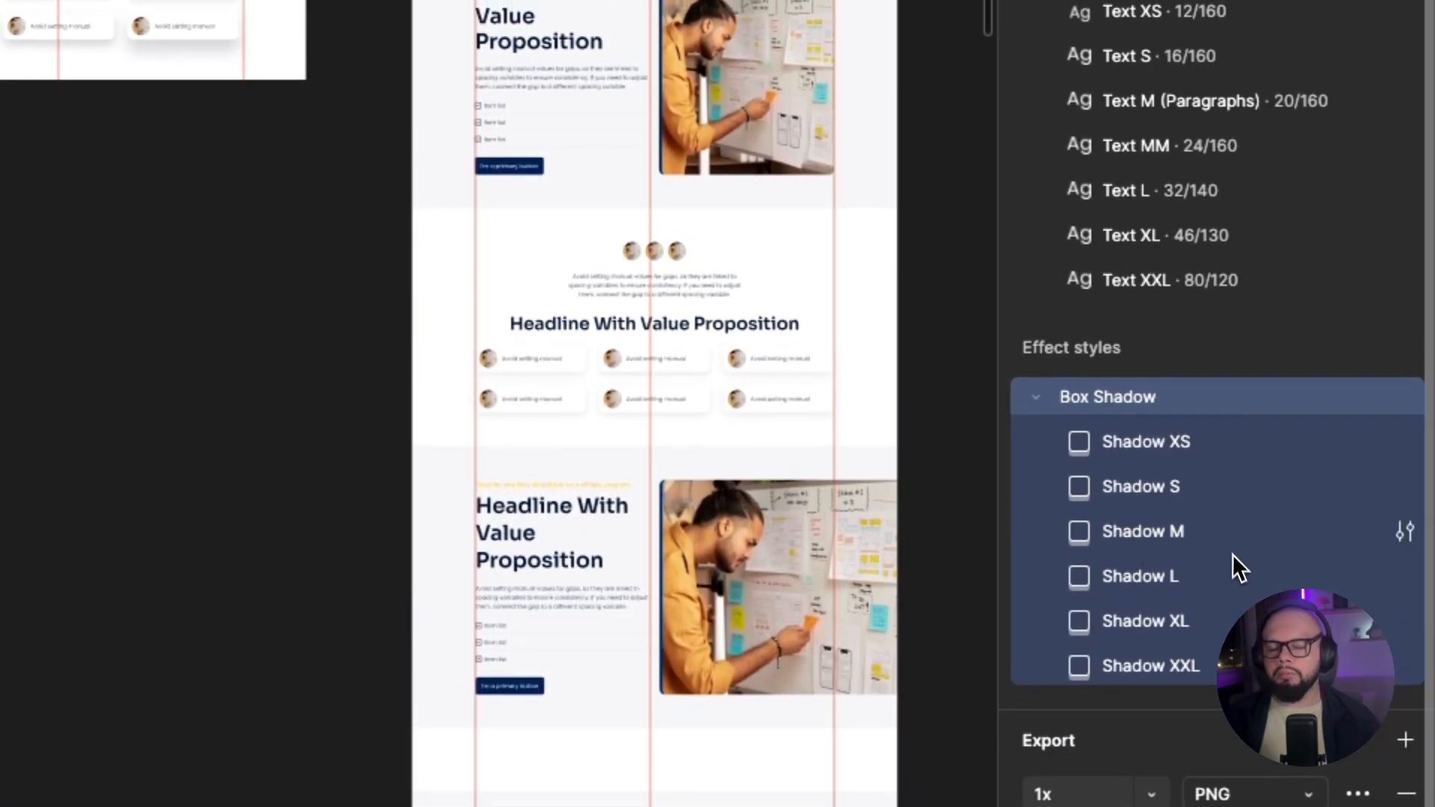
scroll(1228, 551, up, 2)
scroll(1223, 538, up, 2)
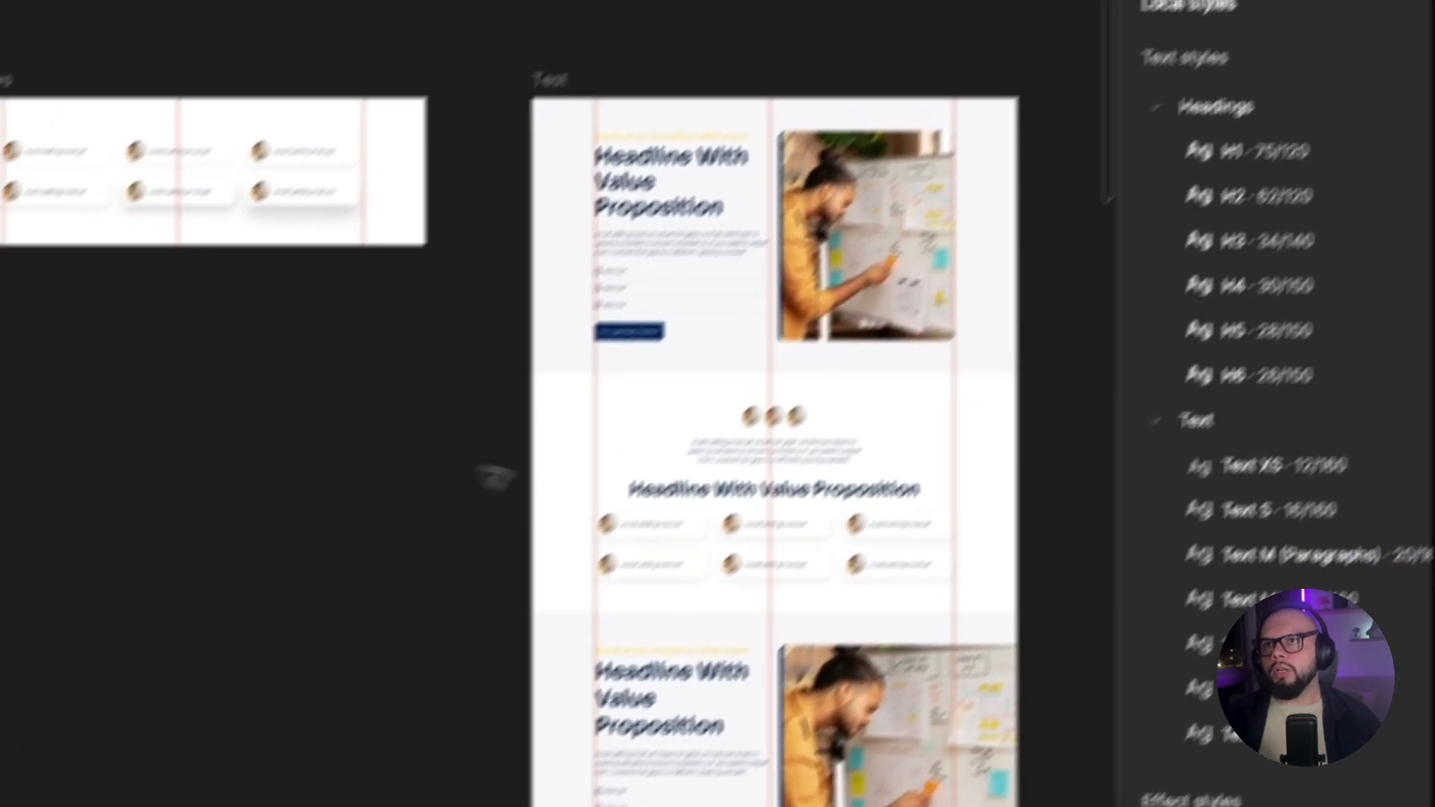
click(344, 329)
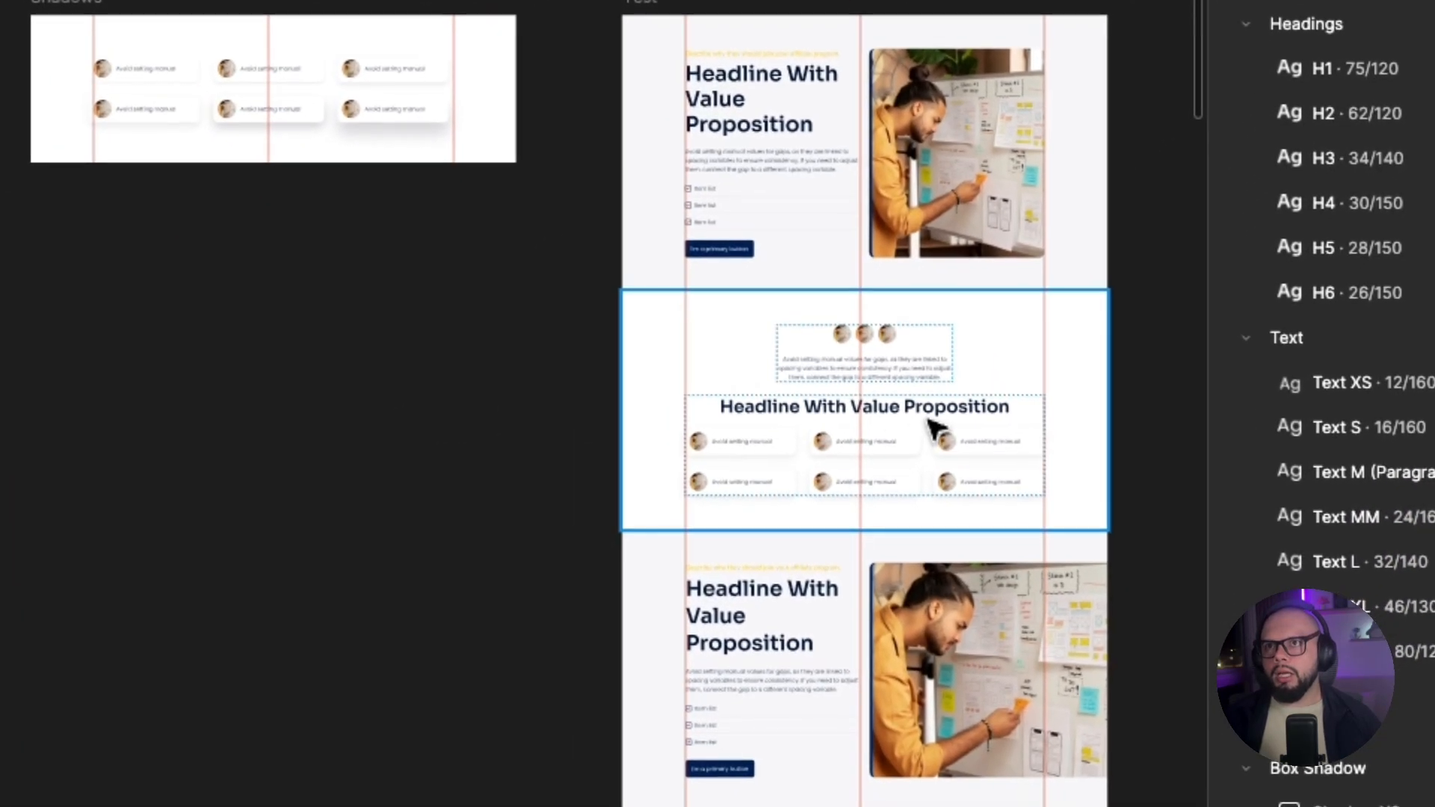
Apply the Headings/H2 text style to the centred "Headline With Value Proposition" heading in the Test frame's second section.
scroll(982, 416, up, 5)
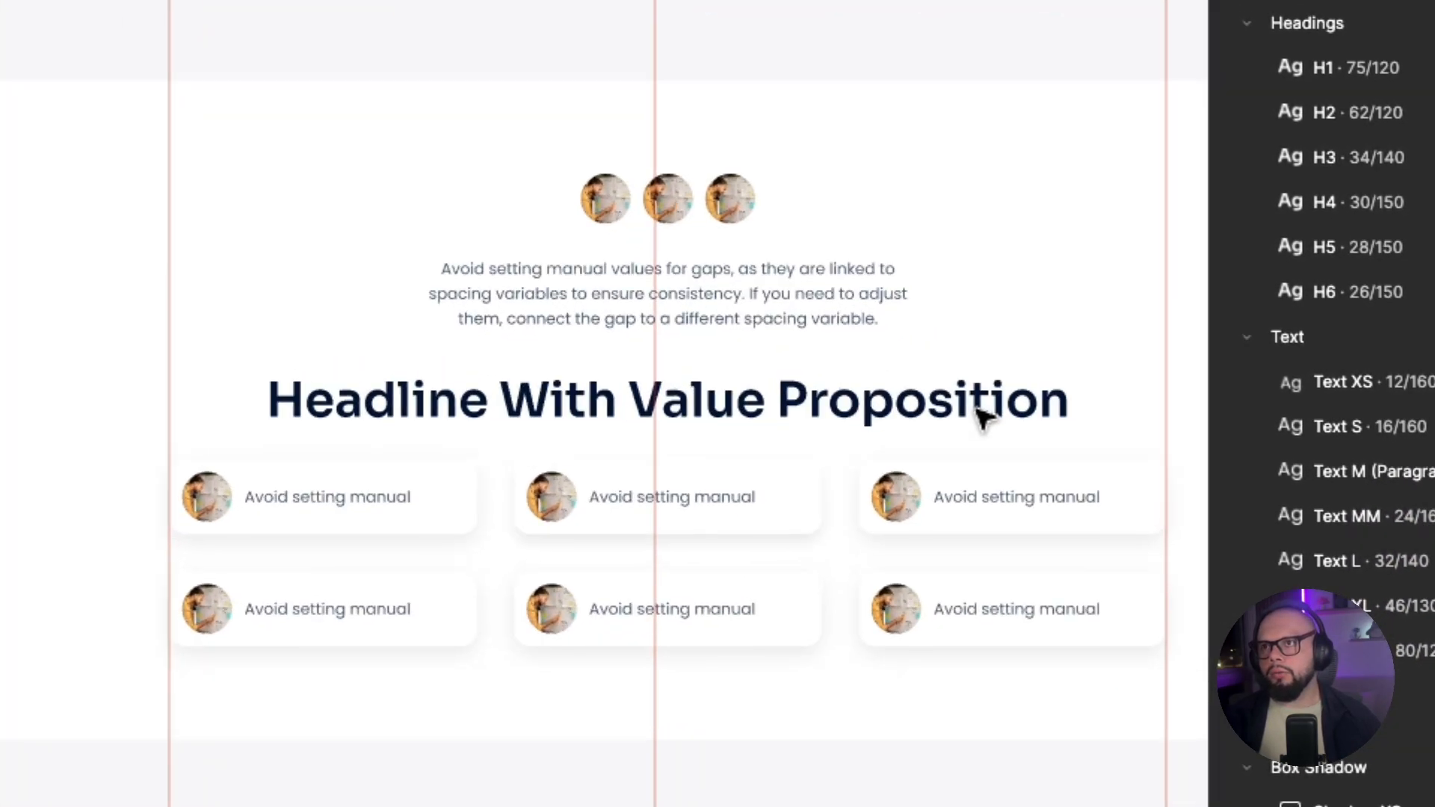
click(907, 401)
click(897, 416)
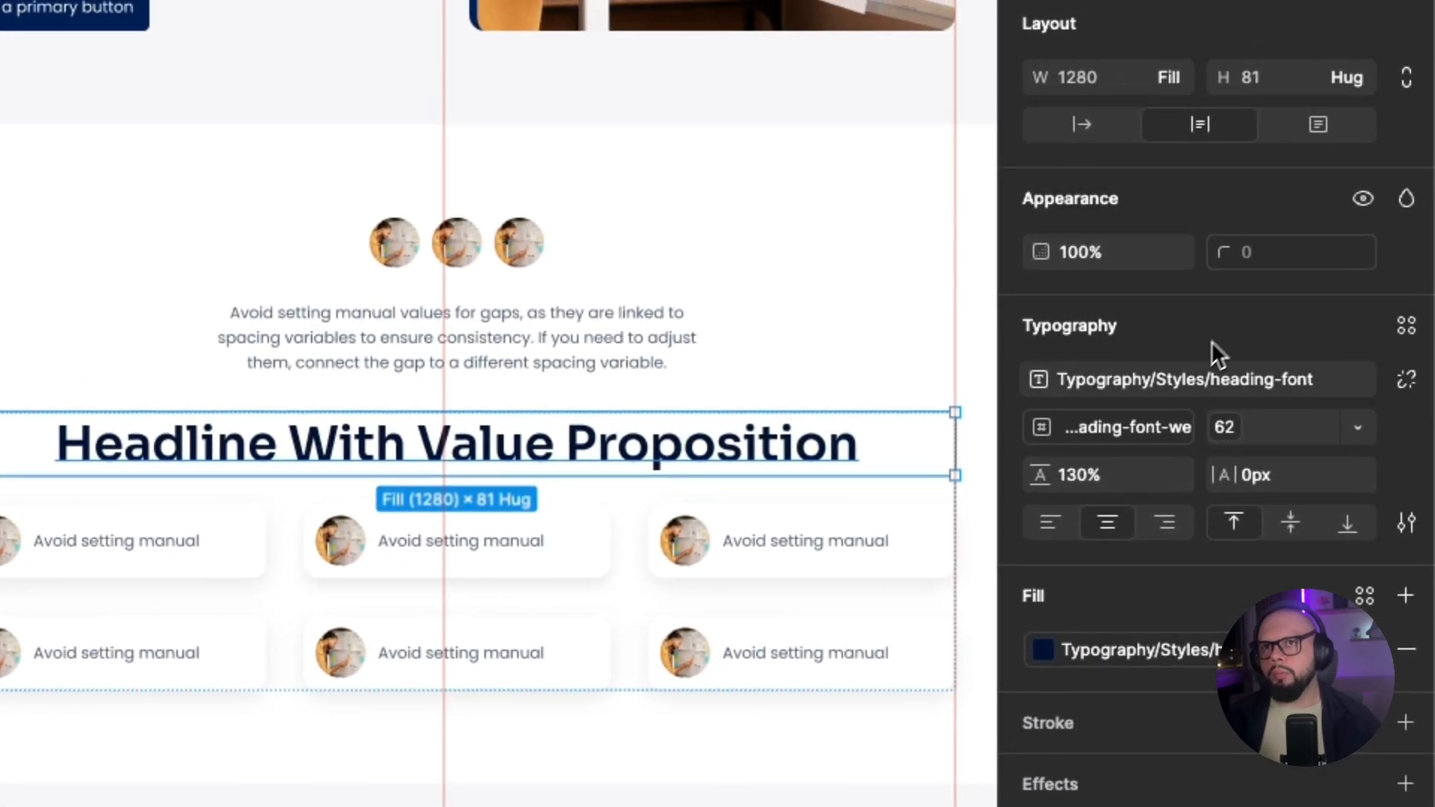
mouse_move(1125, 425)
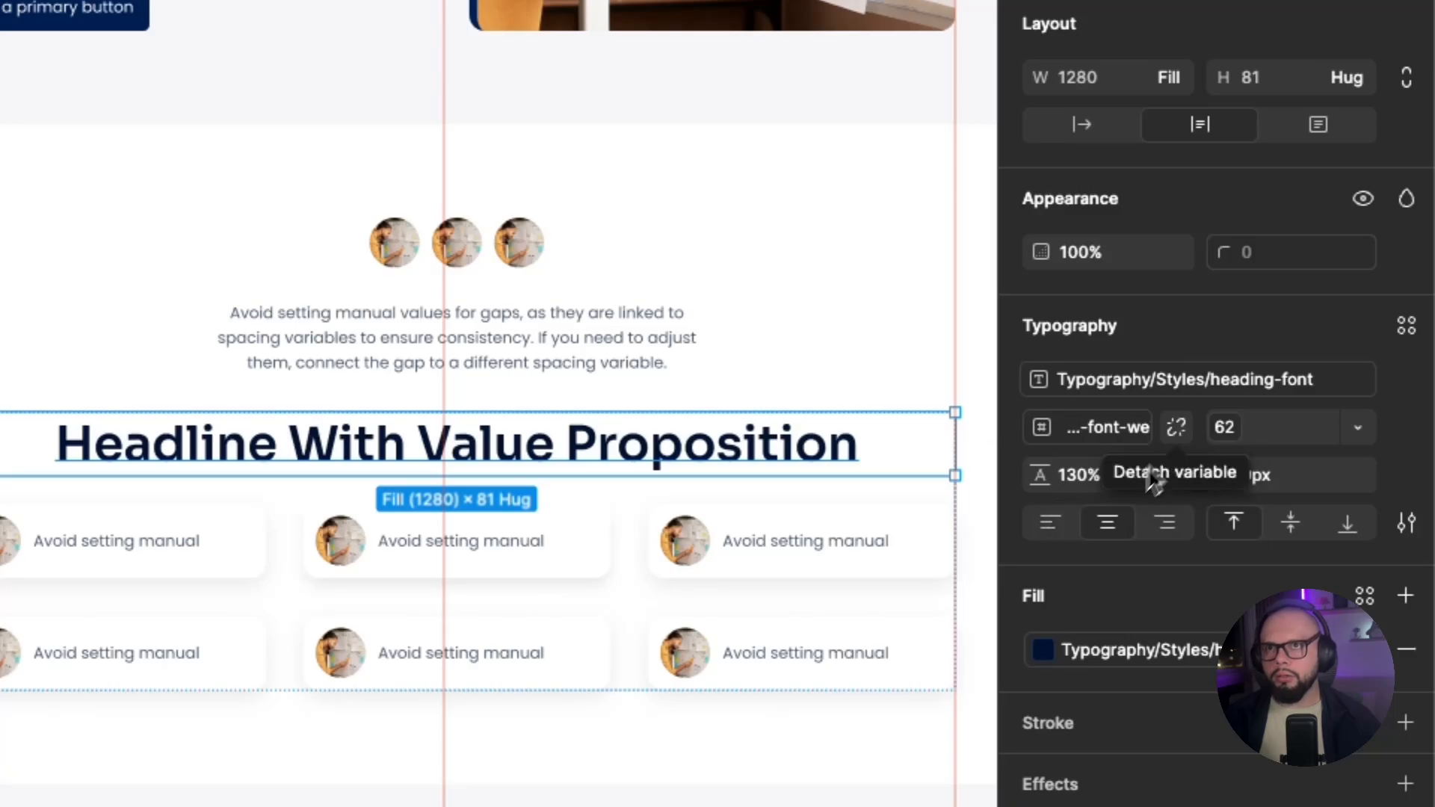
click(1406, 329)
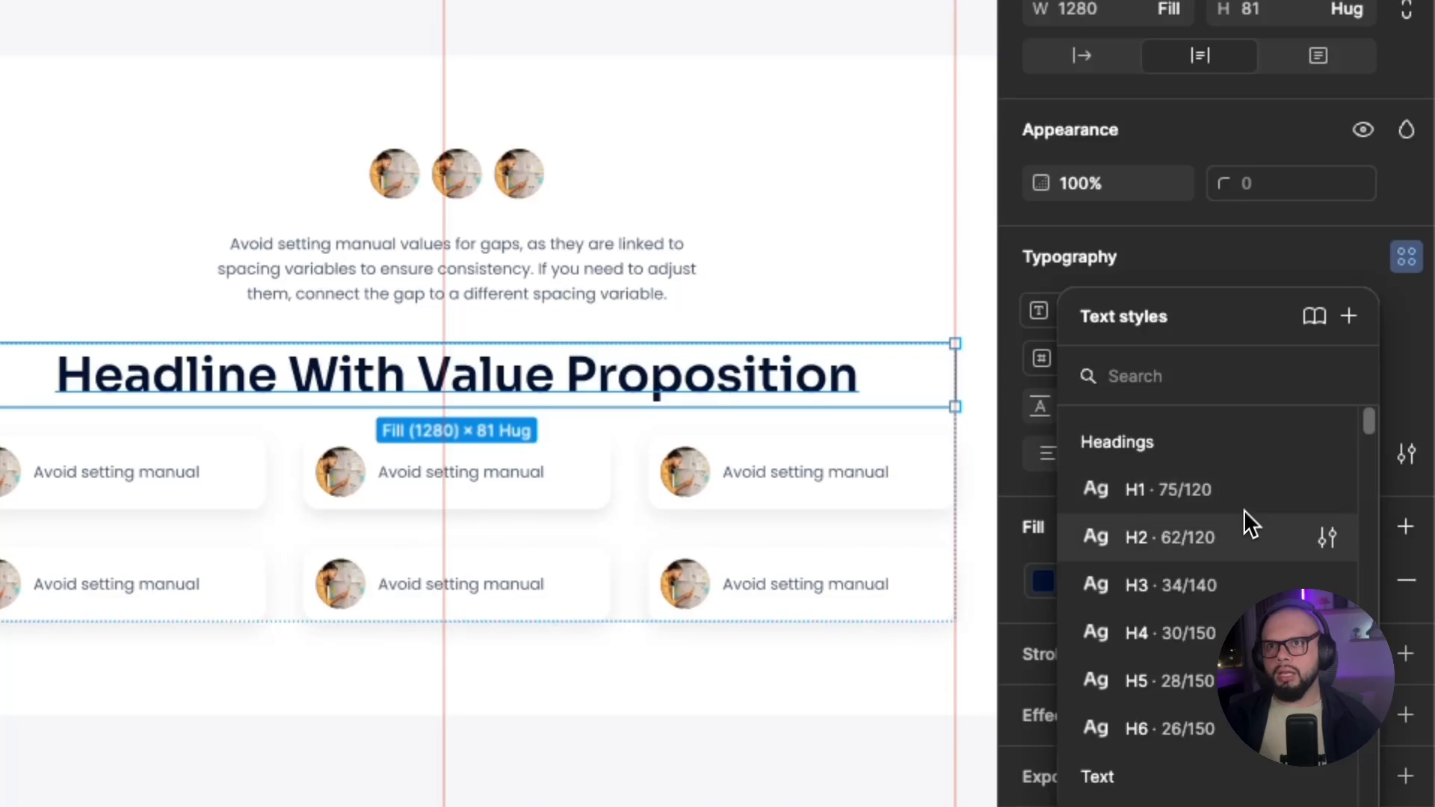
click(1212, 542)
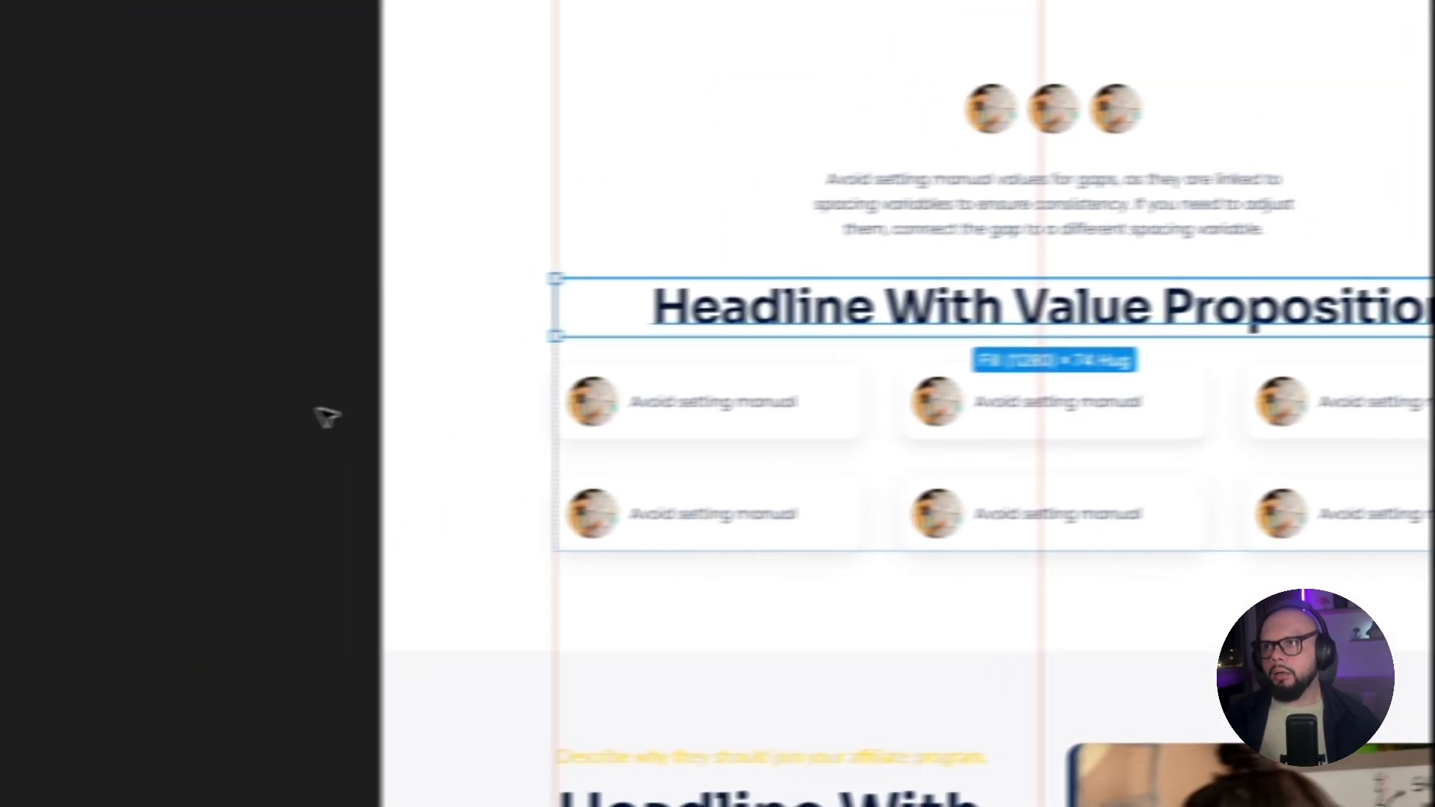
click(351, 403)
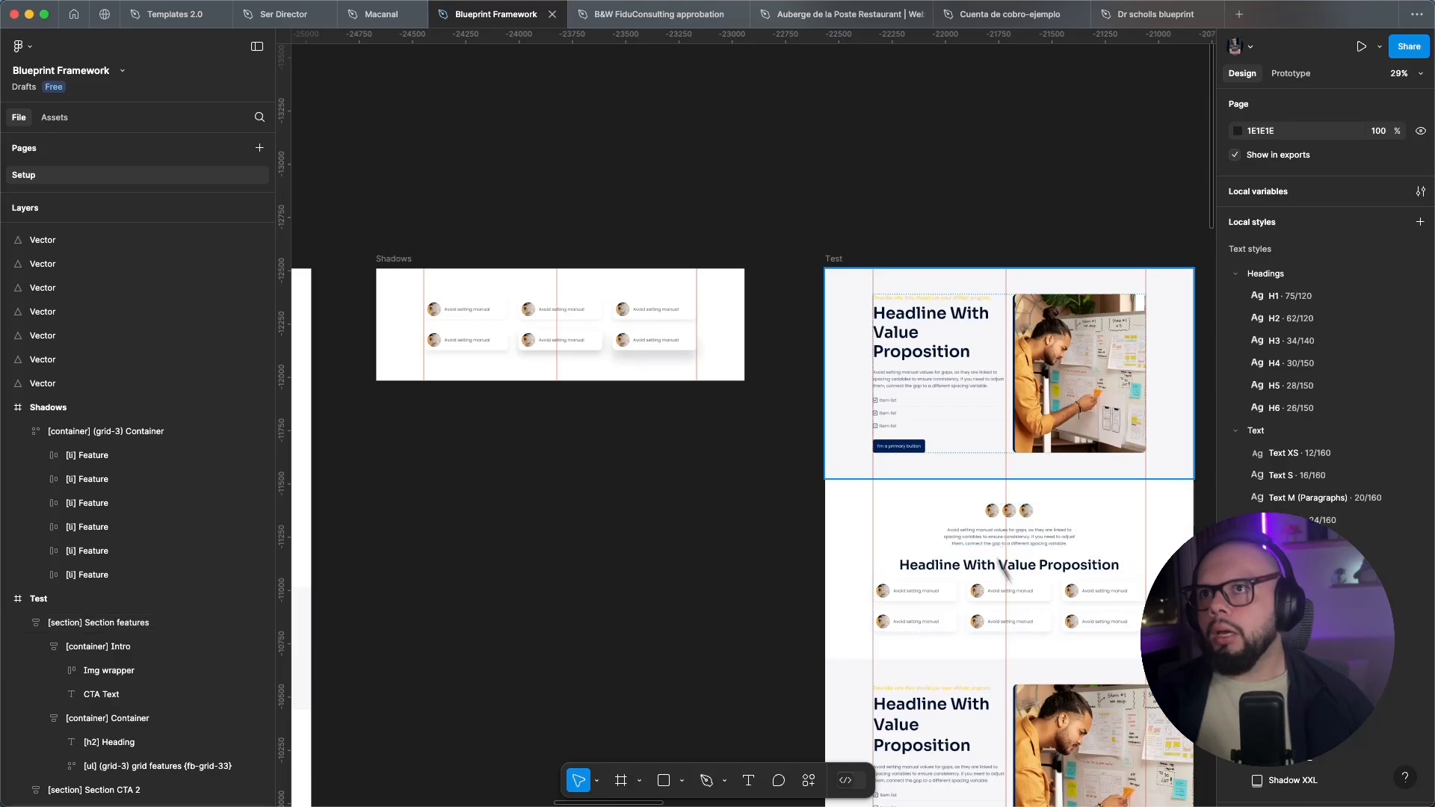
Apply the Text M (Paragraphs) text style to the intro paragraph under the first headline in the Test frame.
double_click(926, 386)
double_click(925, 385)
double_click(926, 385)
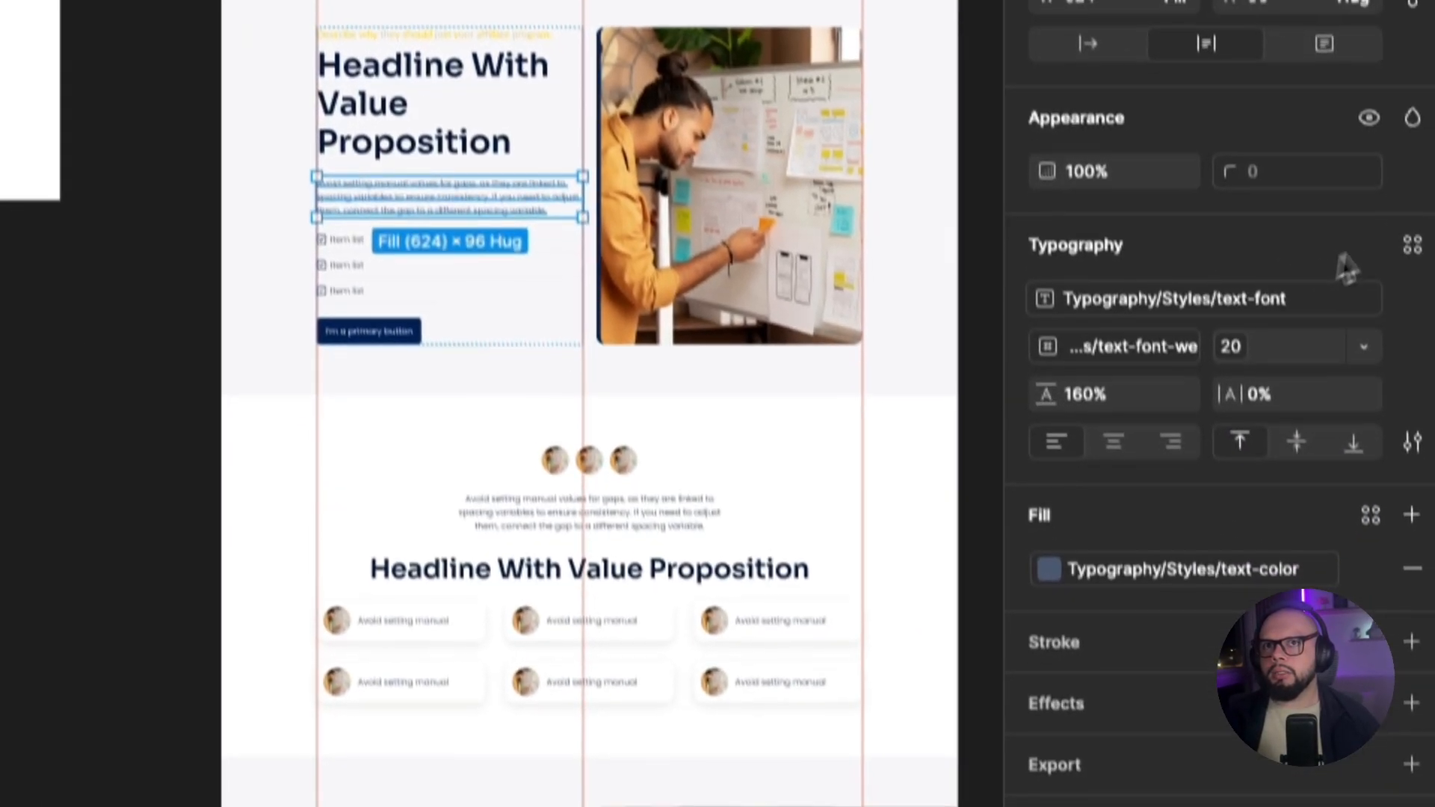
click(1428, 420)
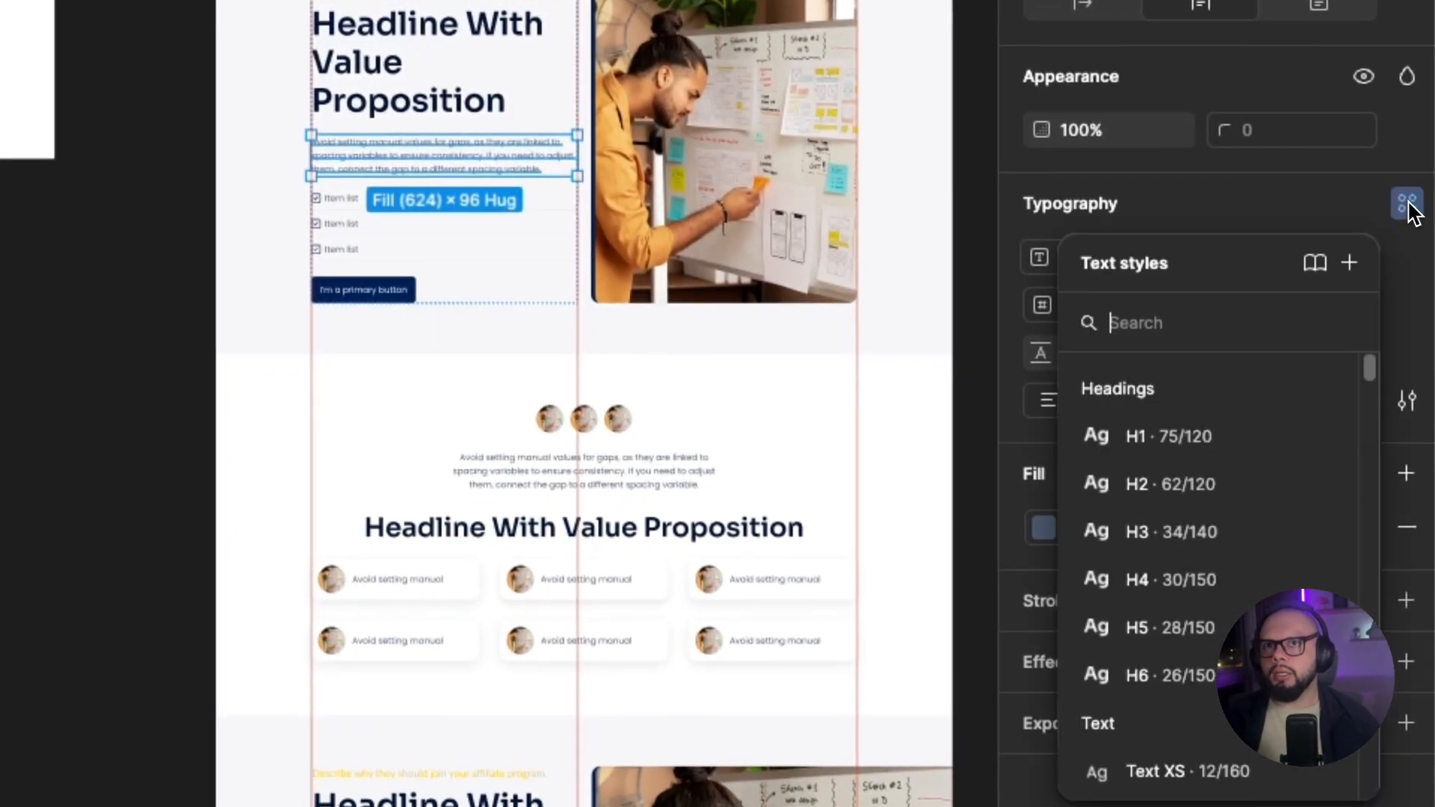
scroll(1172, 482, down, 5)
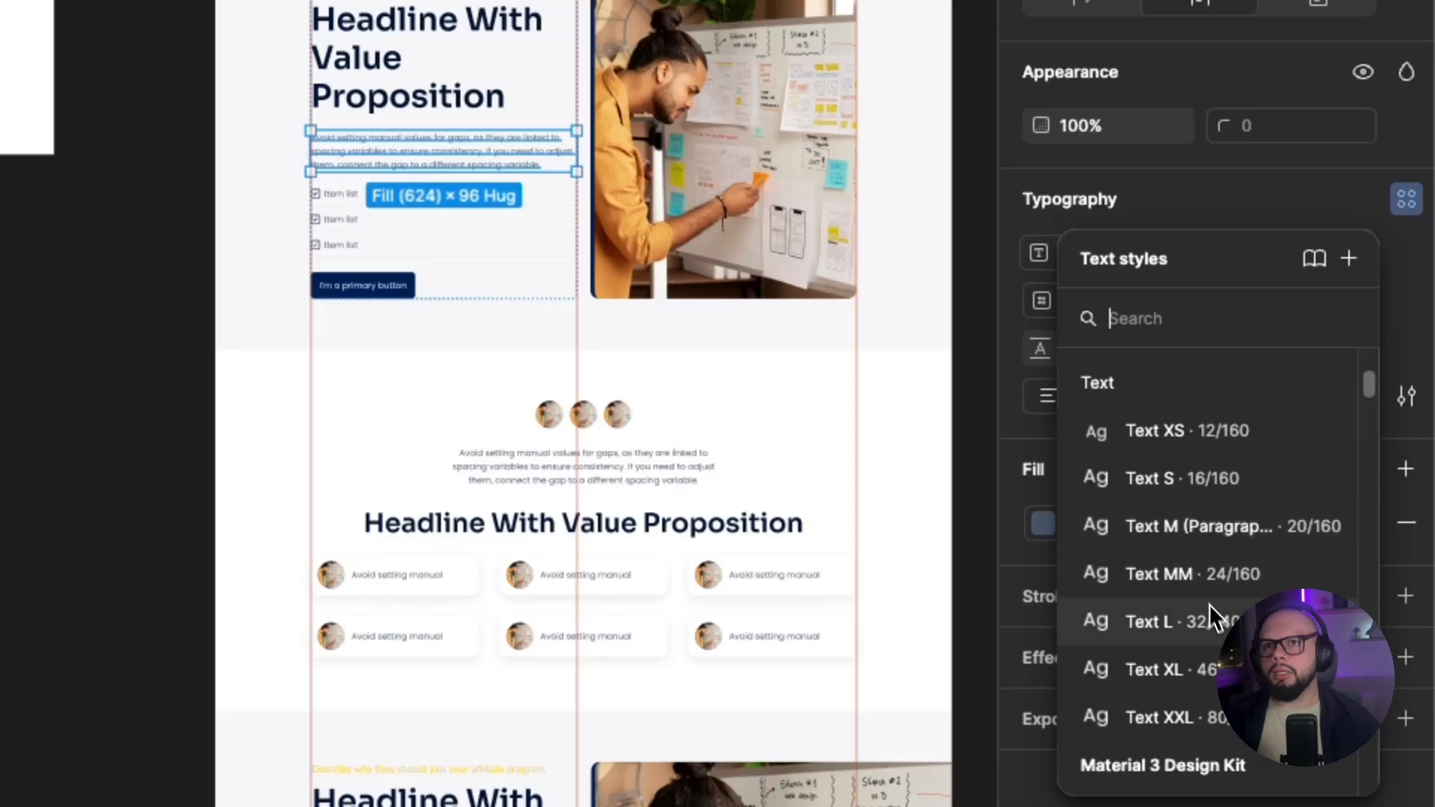
click(1200, 540)
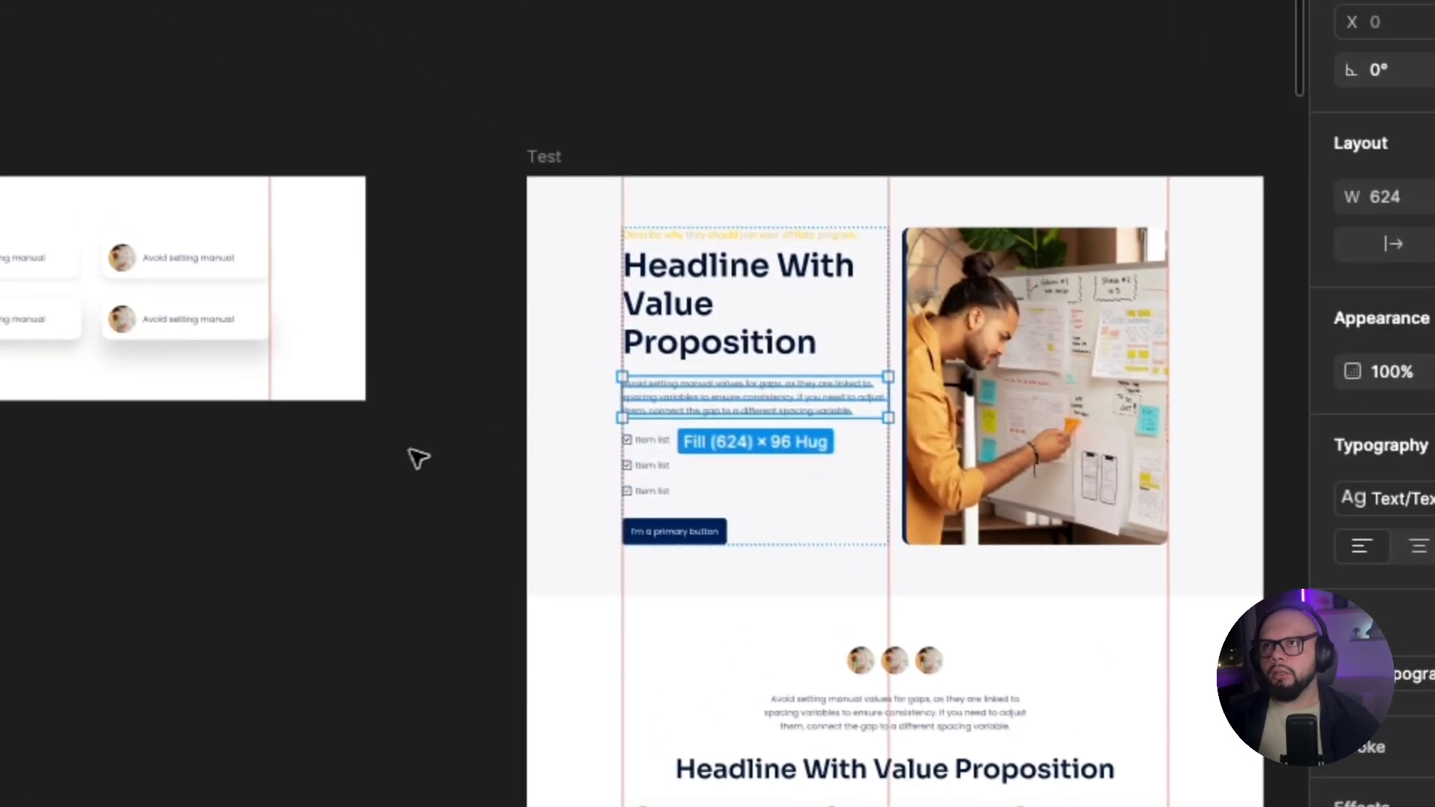
click(105, 214)
Select the first feature card in the Shadows frame and inspect its properties.
scroll(781, 430, up, 5)
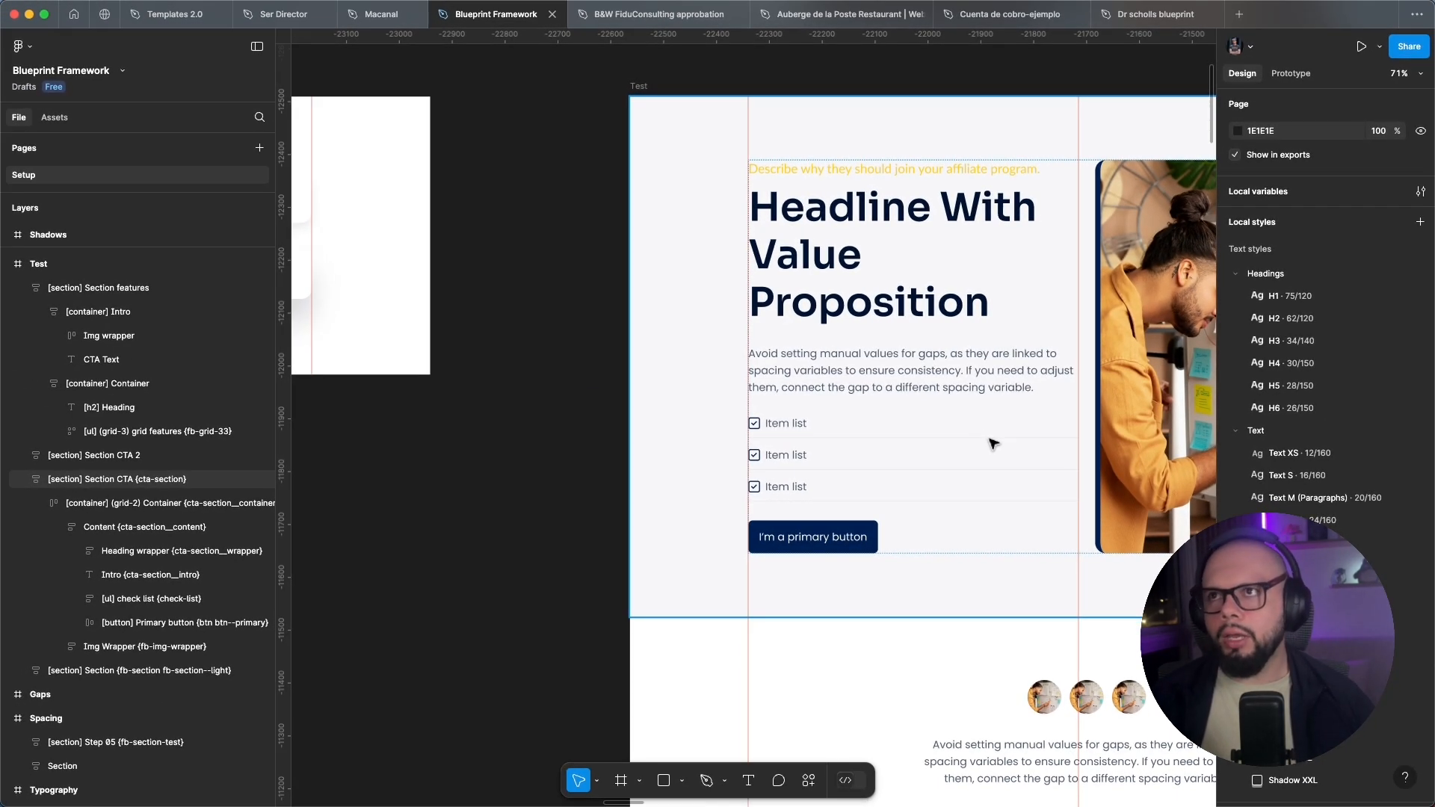
scroll(993, 443, down, 3)
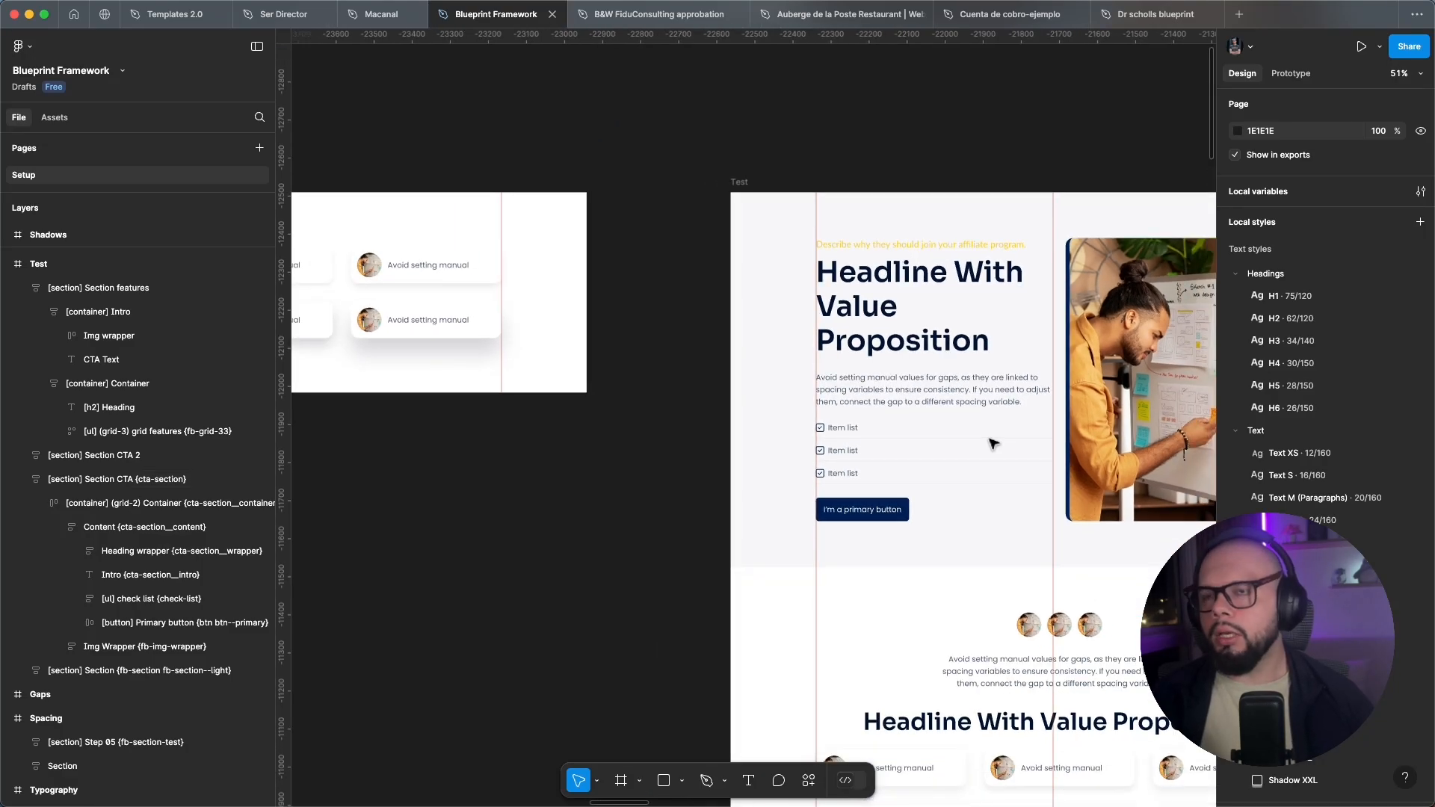
scroll(993, 443, down, 3)
scroll(527, 353, left, 5)
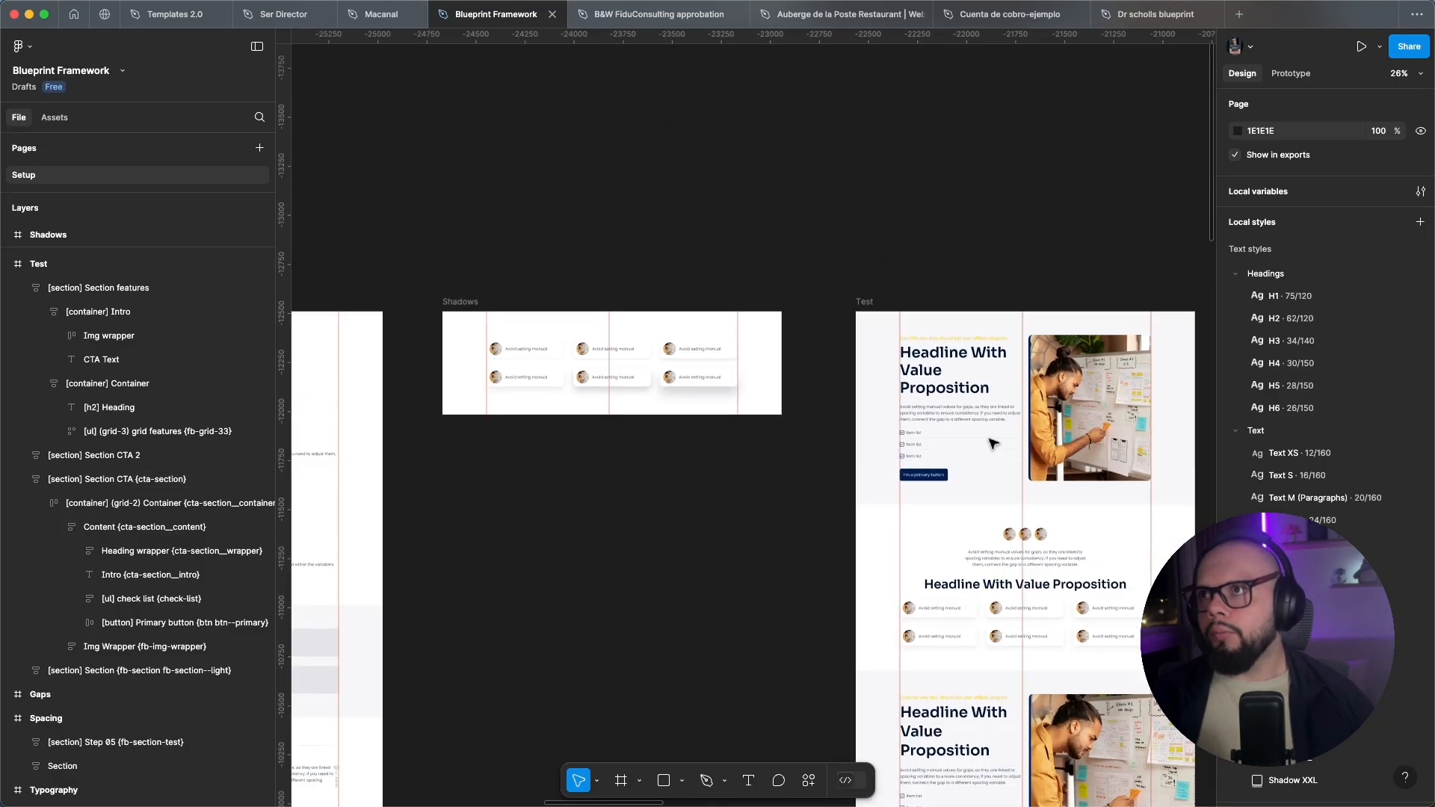
scroll(528, 352, up, 5)
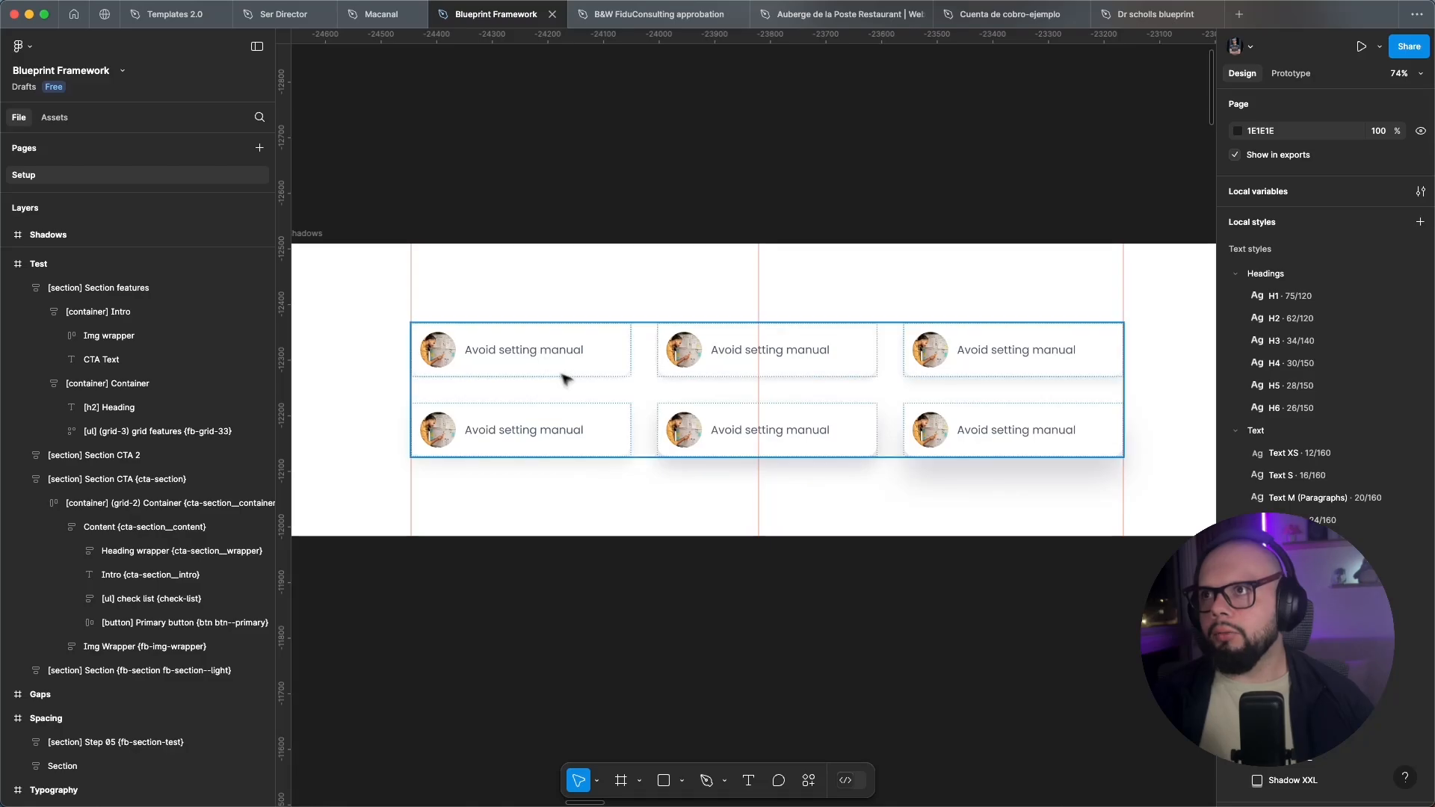
double_click(587, 376)
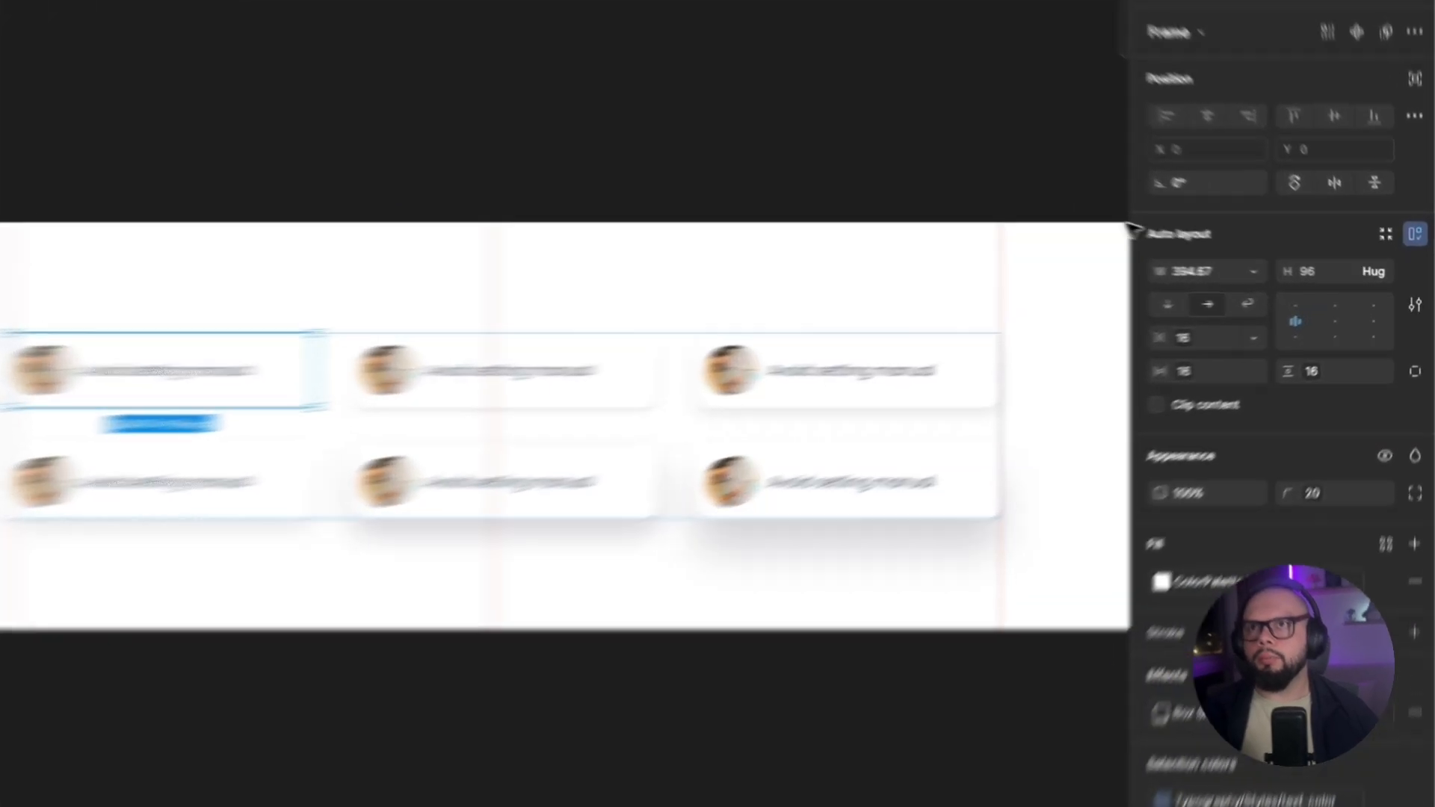
click(1095, 211)
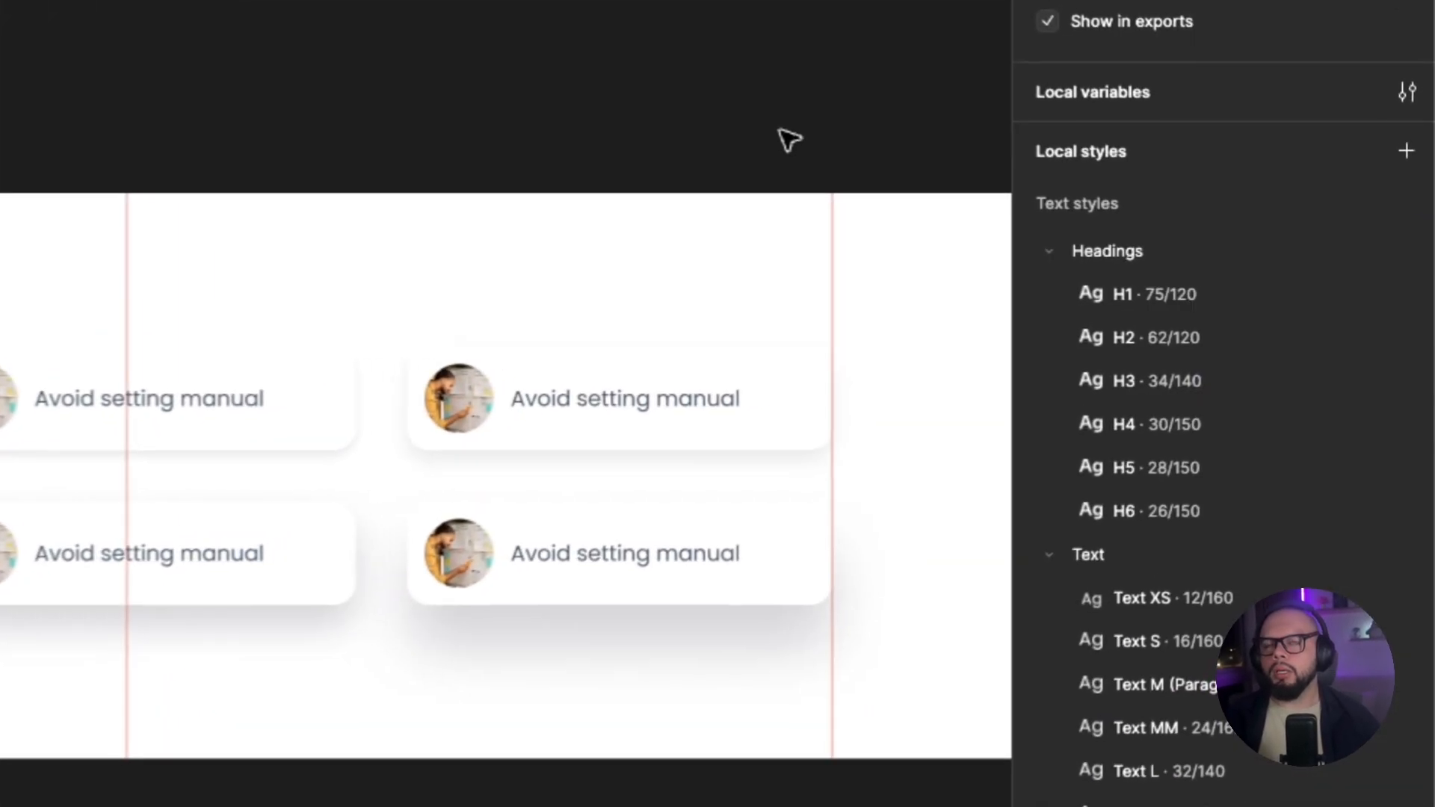
Open the Shadow XS effect style and inspect its drop shadow's color variable, blur and Y position.
scroll(1348, 564, down, 3)
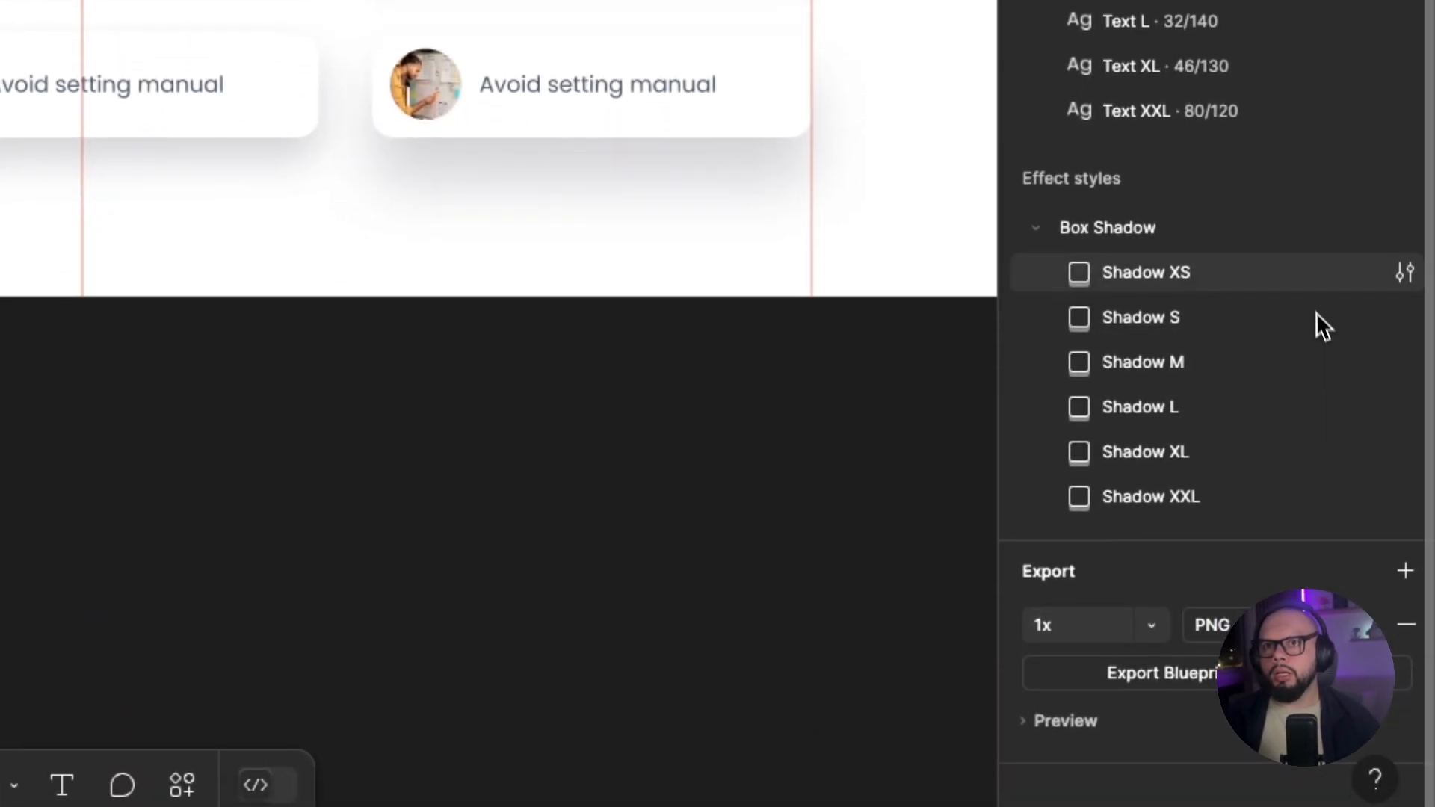
click(1401, 275)
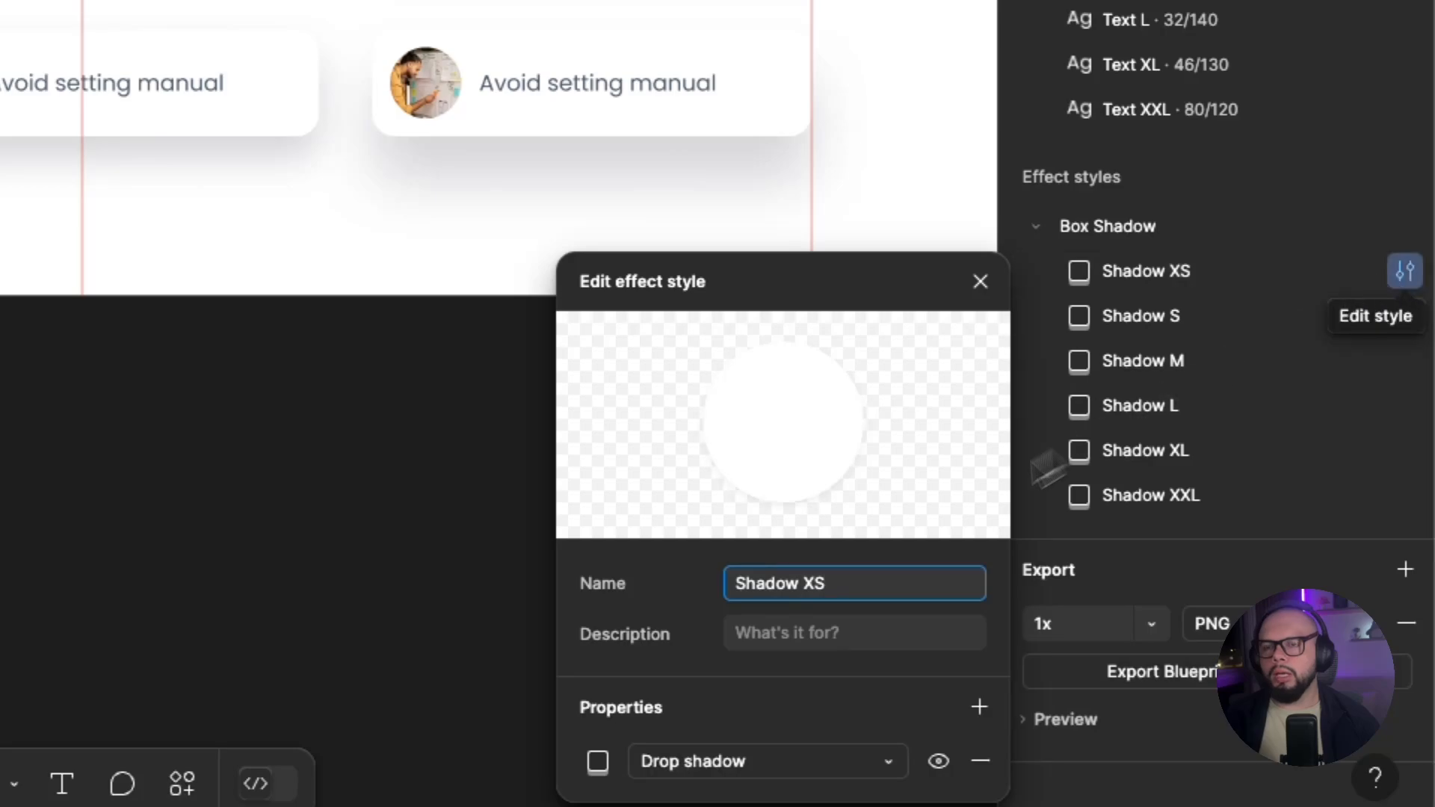
click(653, 731)
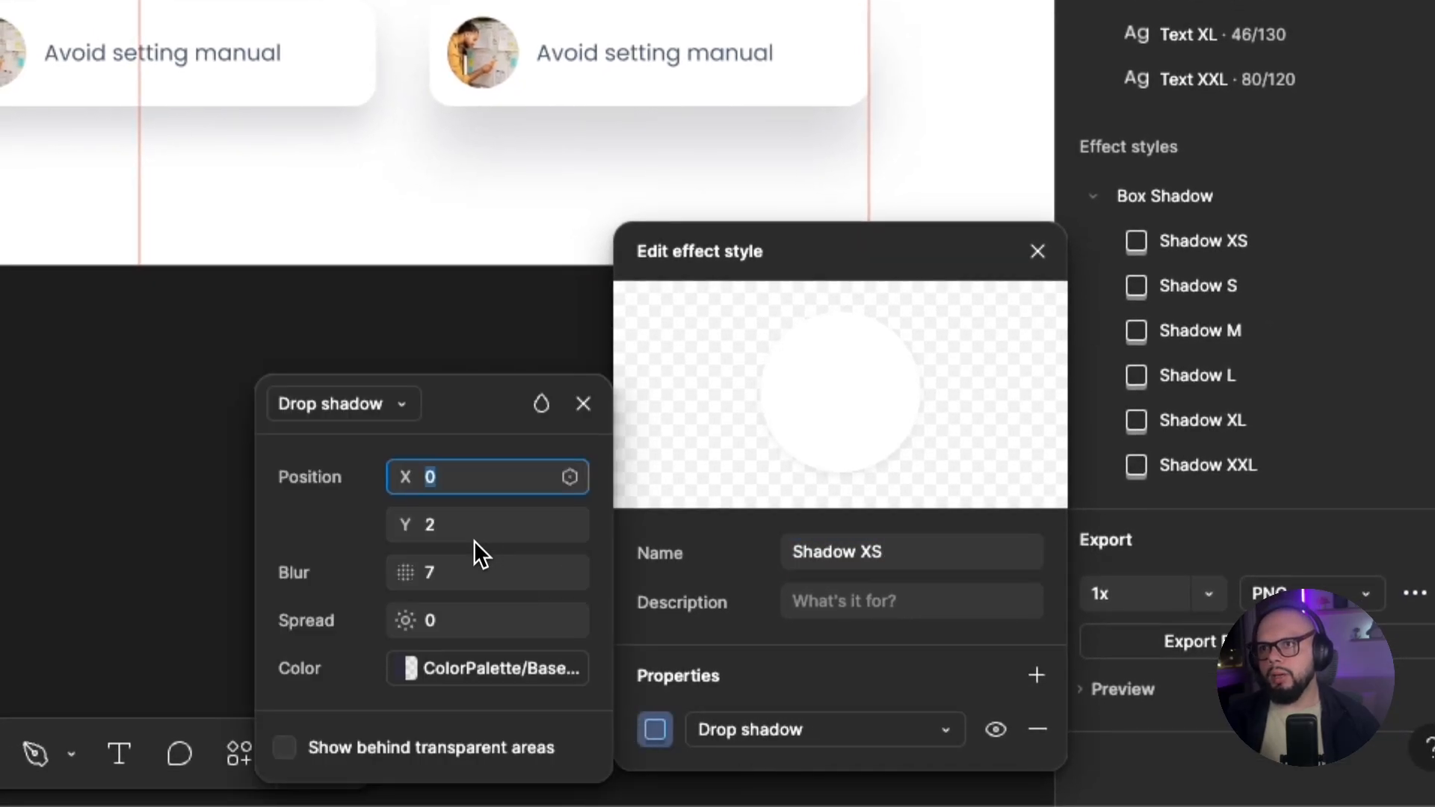
click(410, 669)
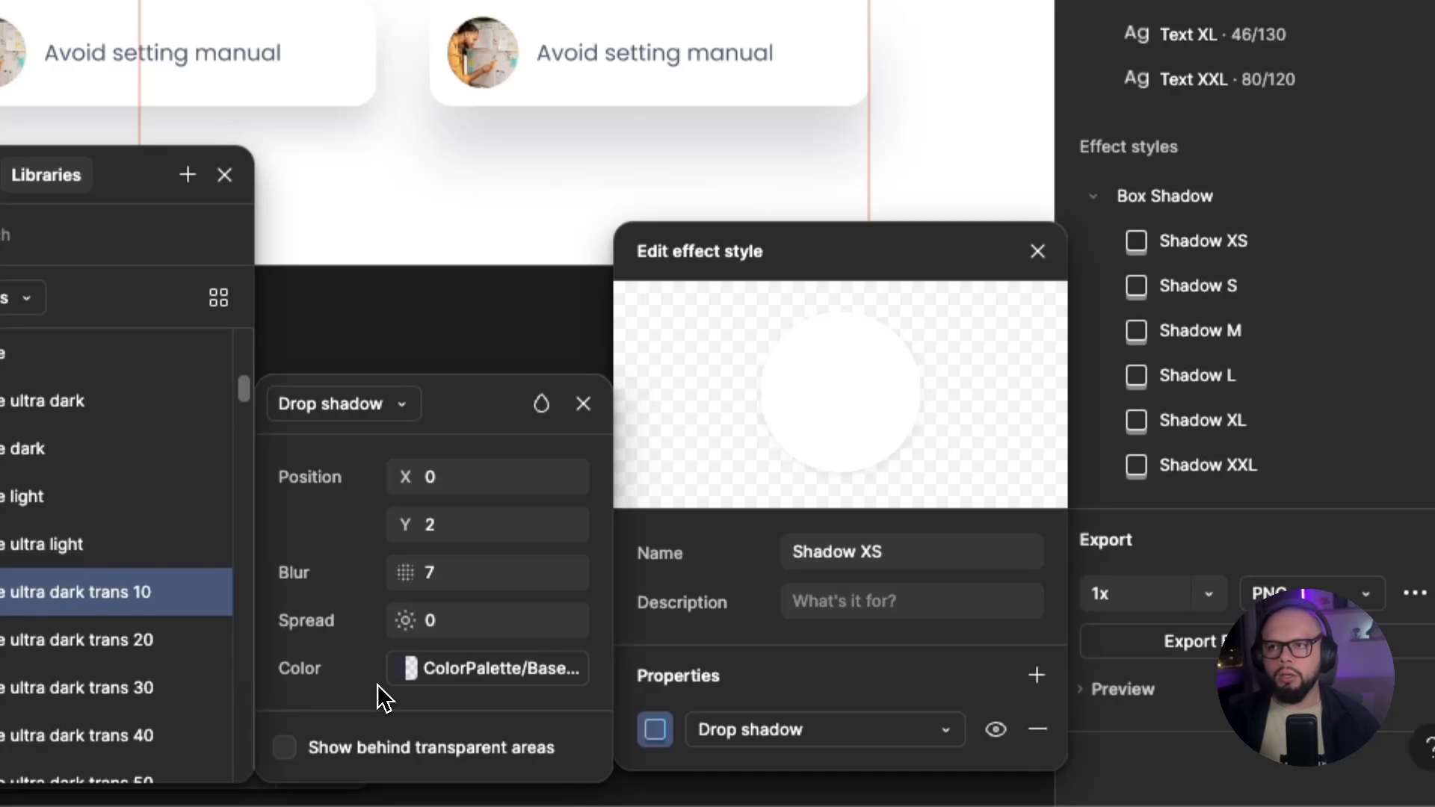
click(483, 566)
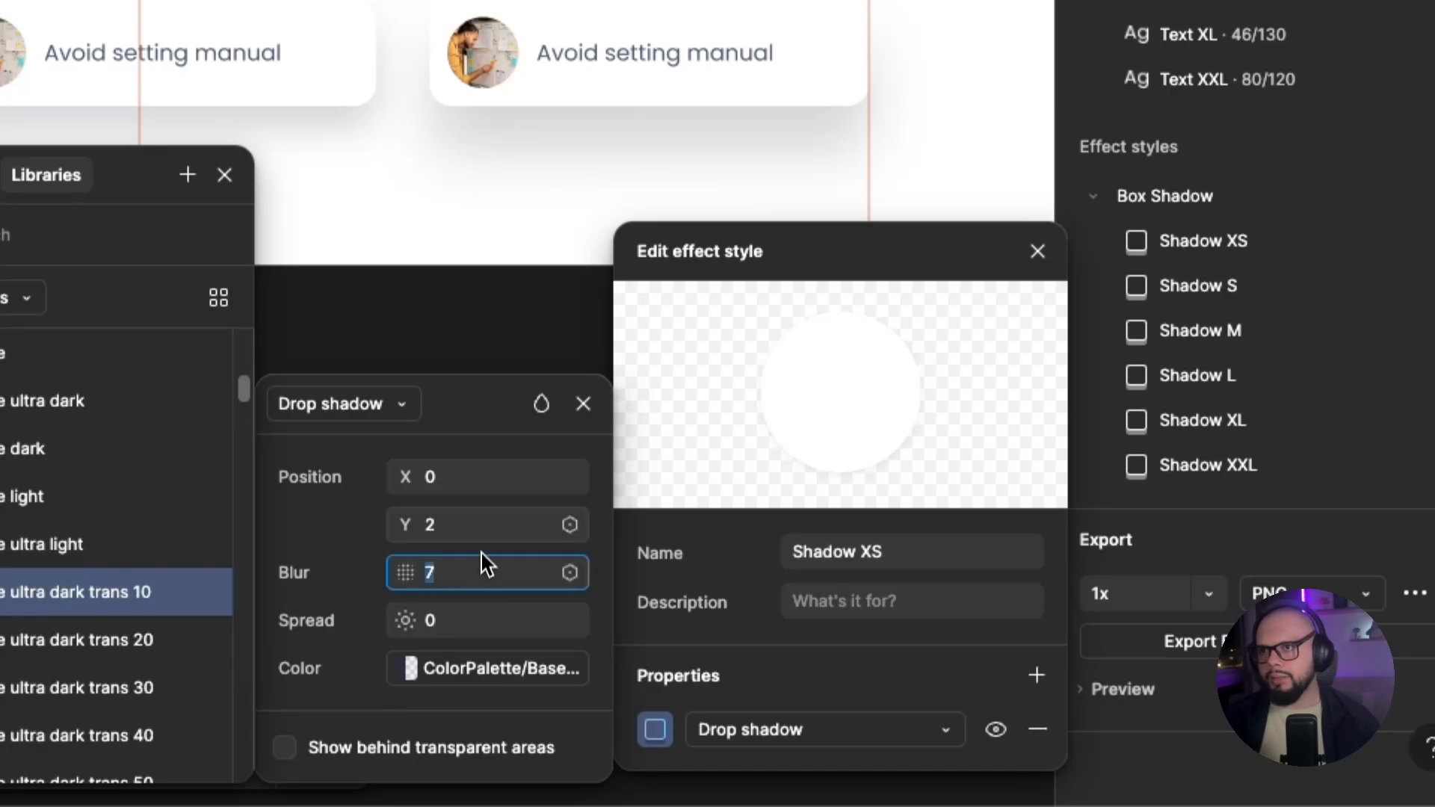
click(478, 515)
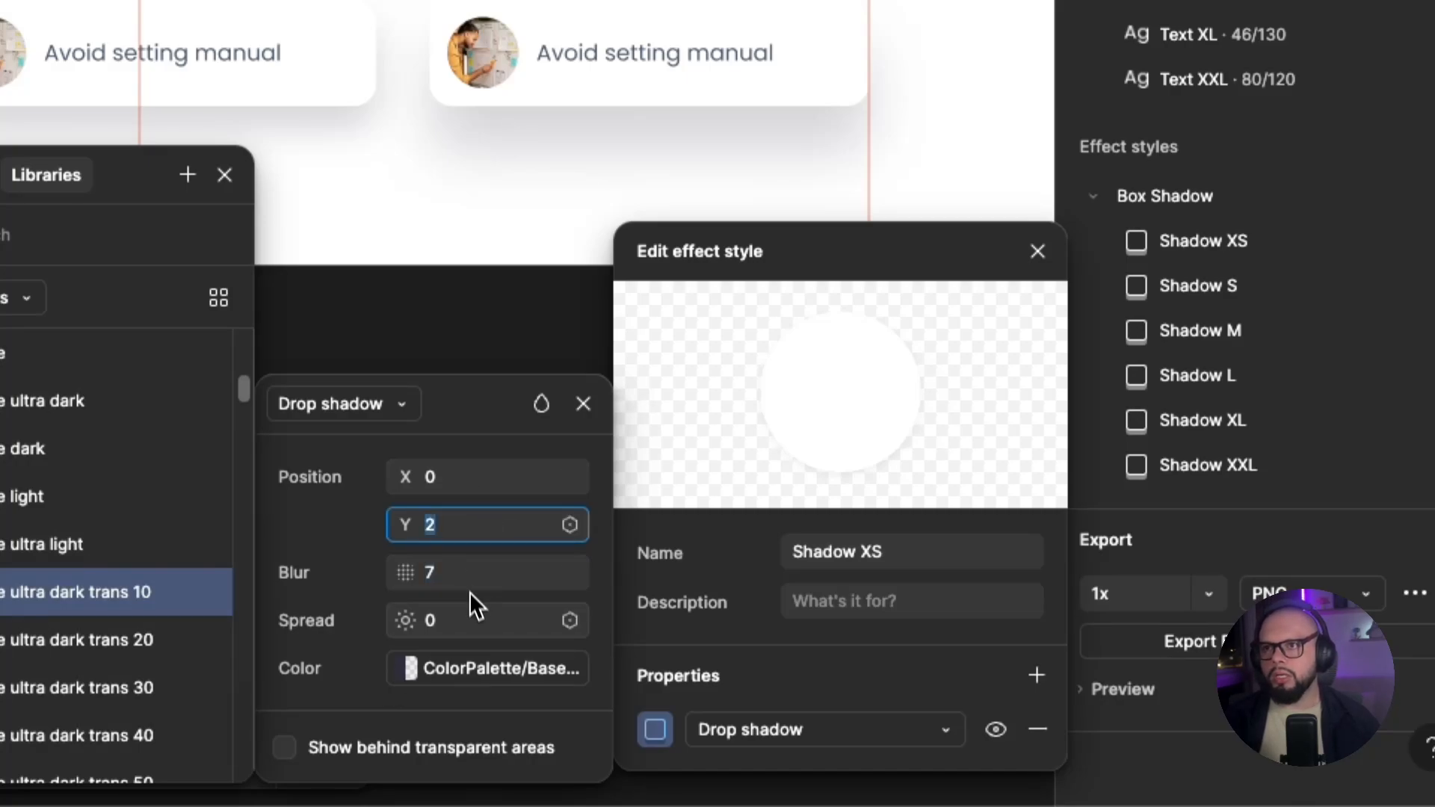
Open the Shadow L effect style, inspect its drop shadow settings and close it.
click(1258, 306)
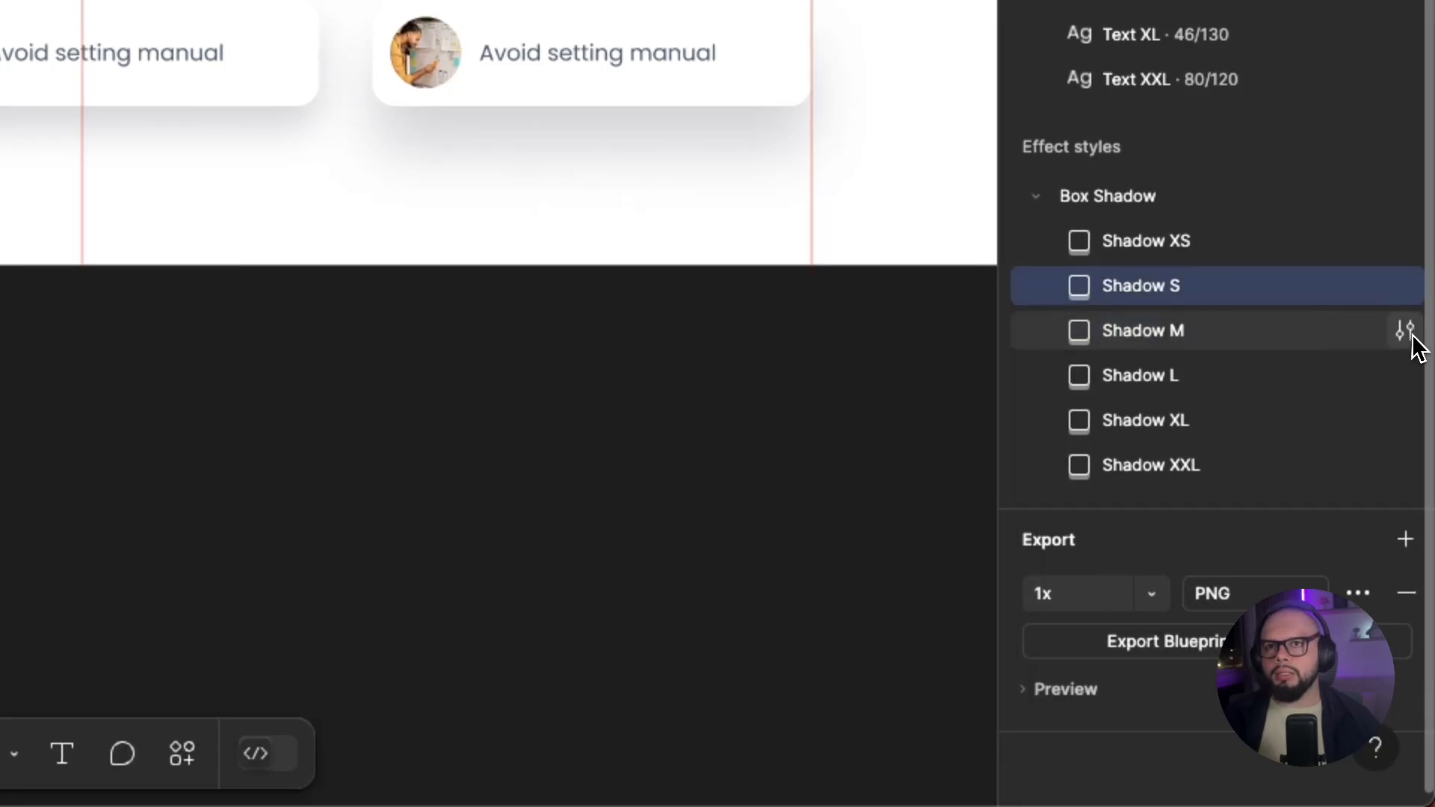
click(1403, 376)
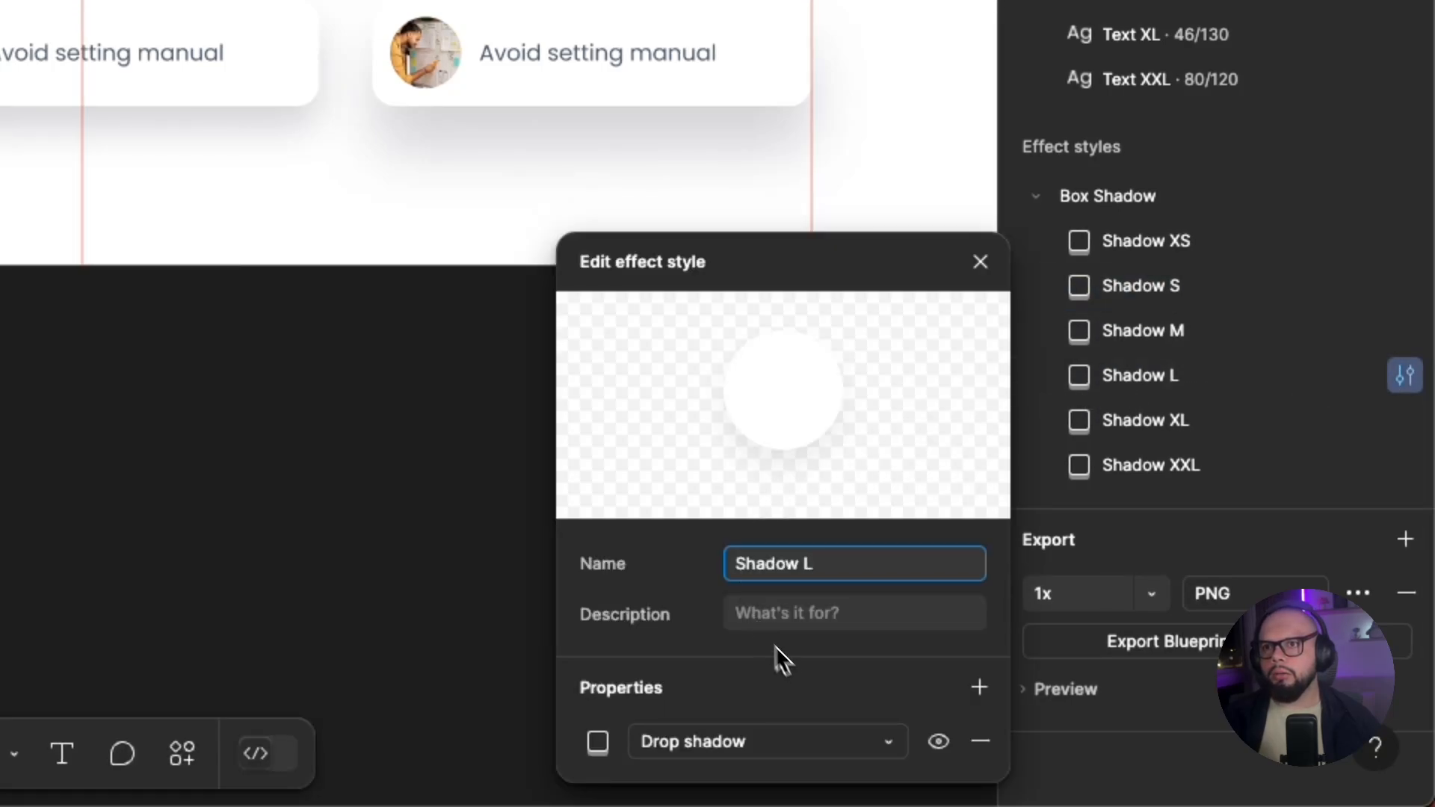
click(597, 742)
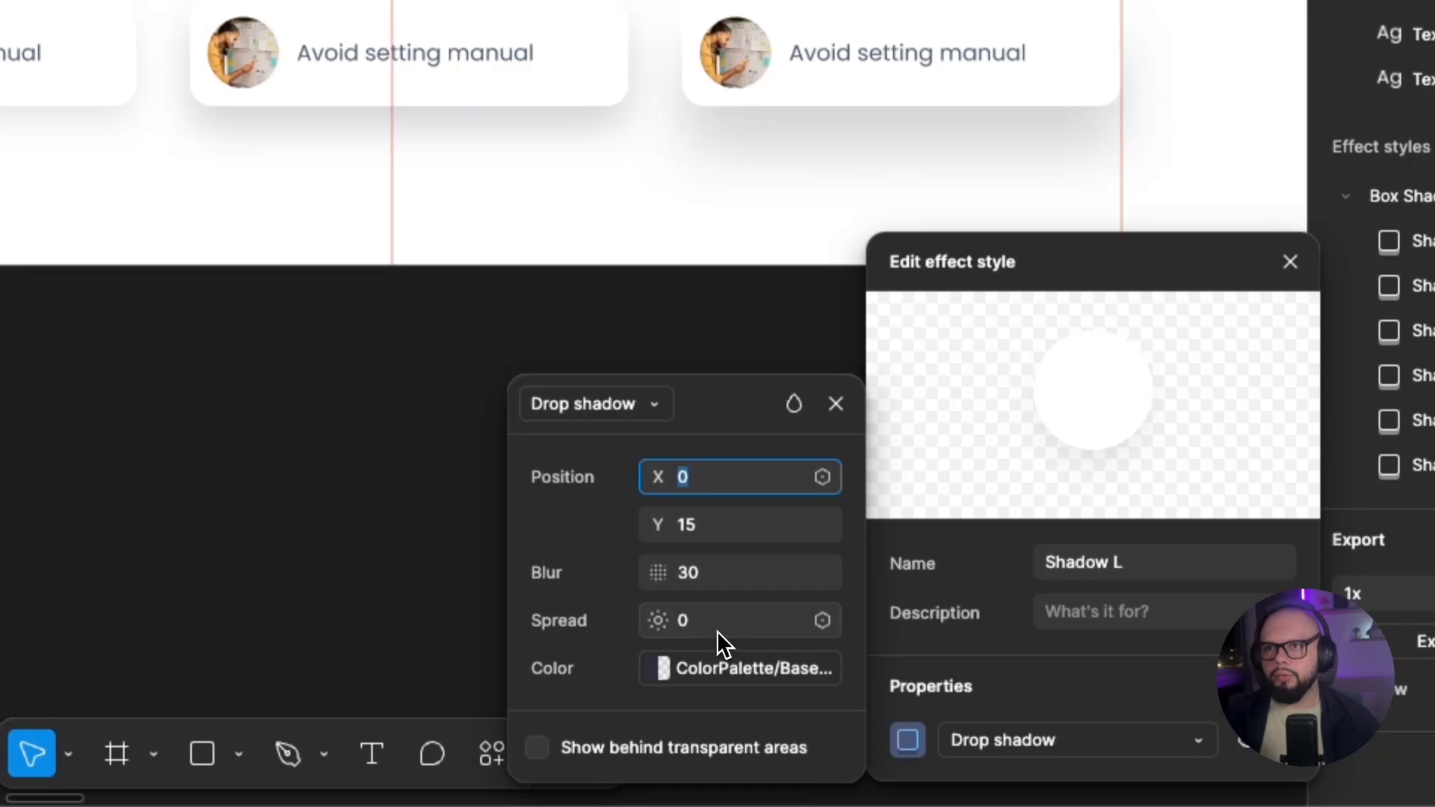
click(695, 218)
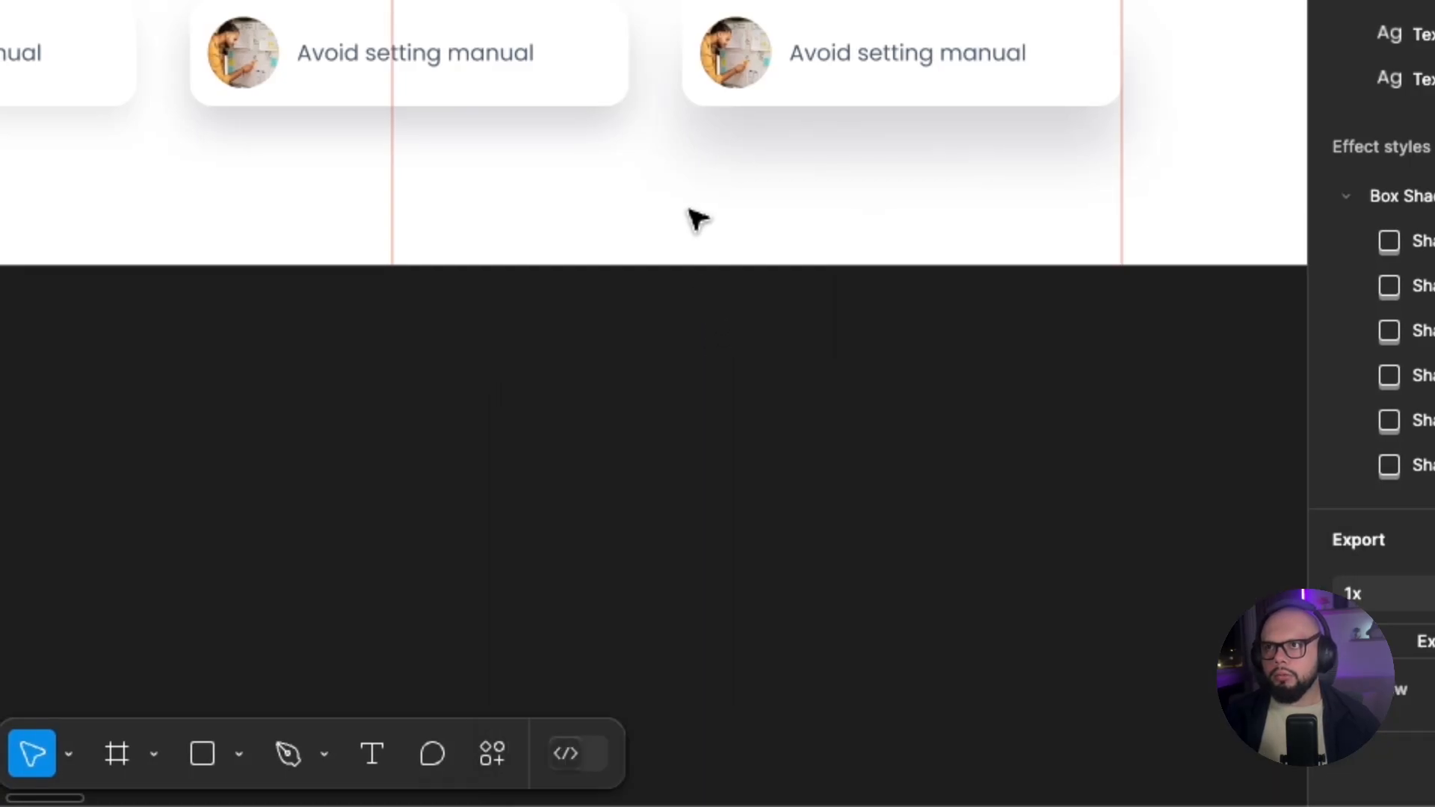
Apply the Shadow M box shadow effect style to the avatars-and-paragraph block above the centred headline in the Test frame.
scroll(641, 272, down, 5)
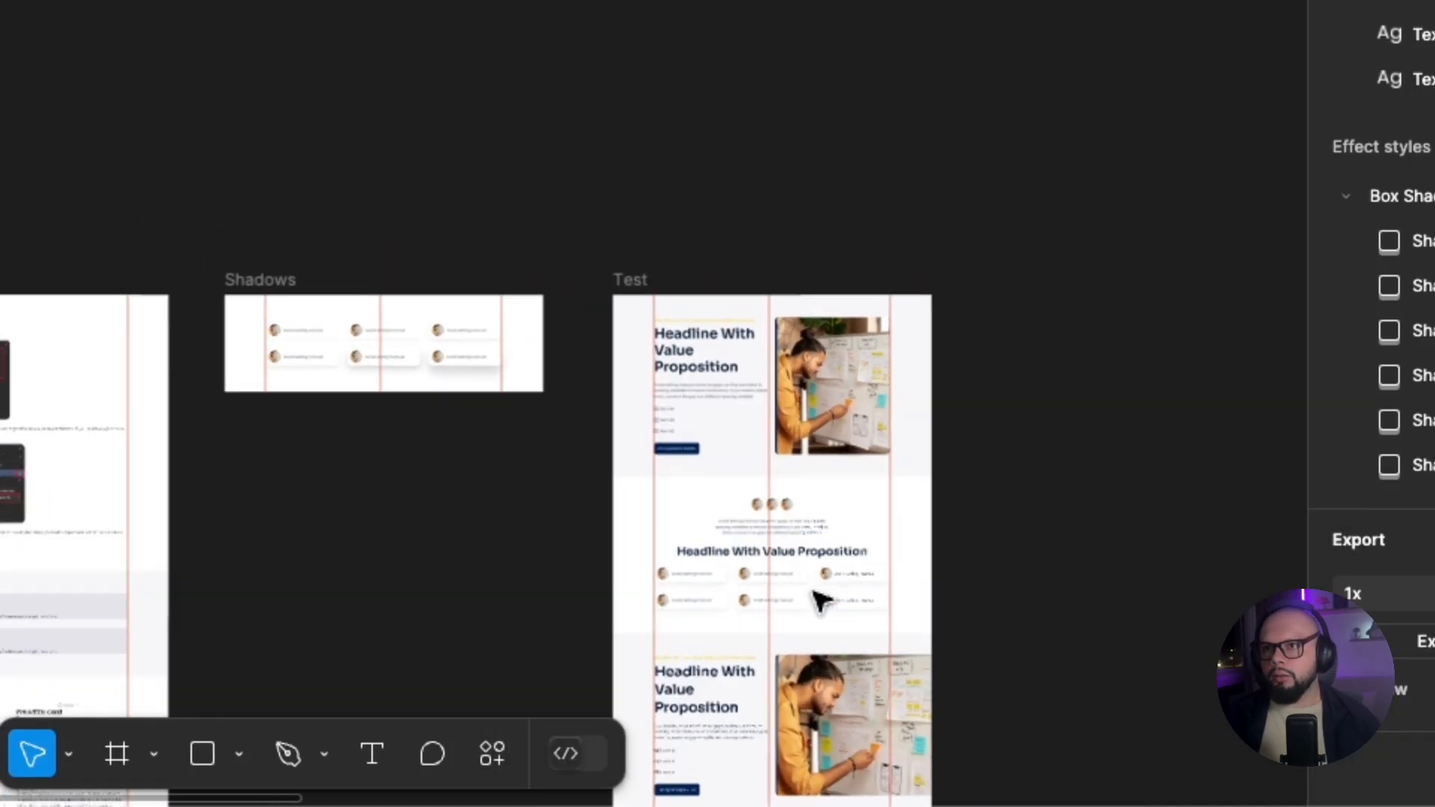
key(shift+2)
click(777, 355)
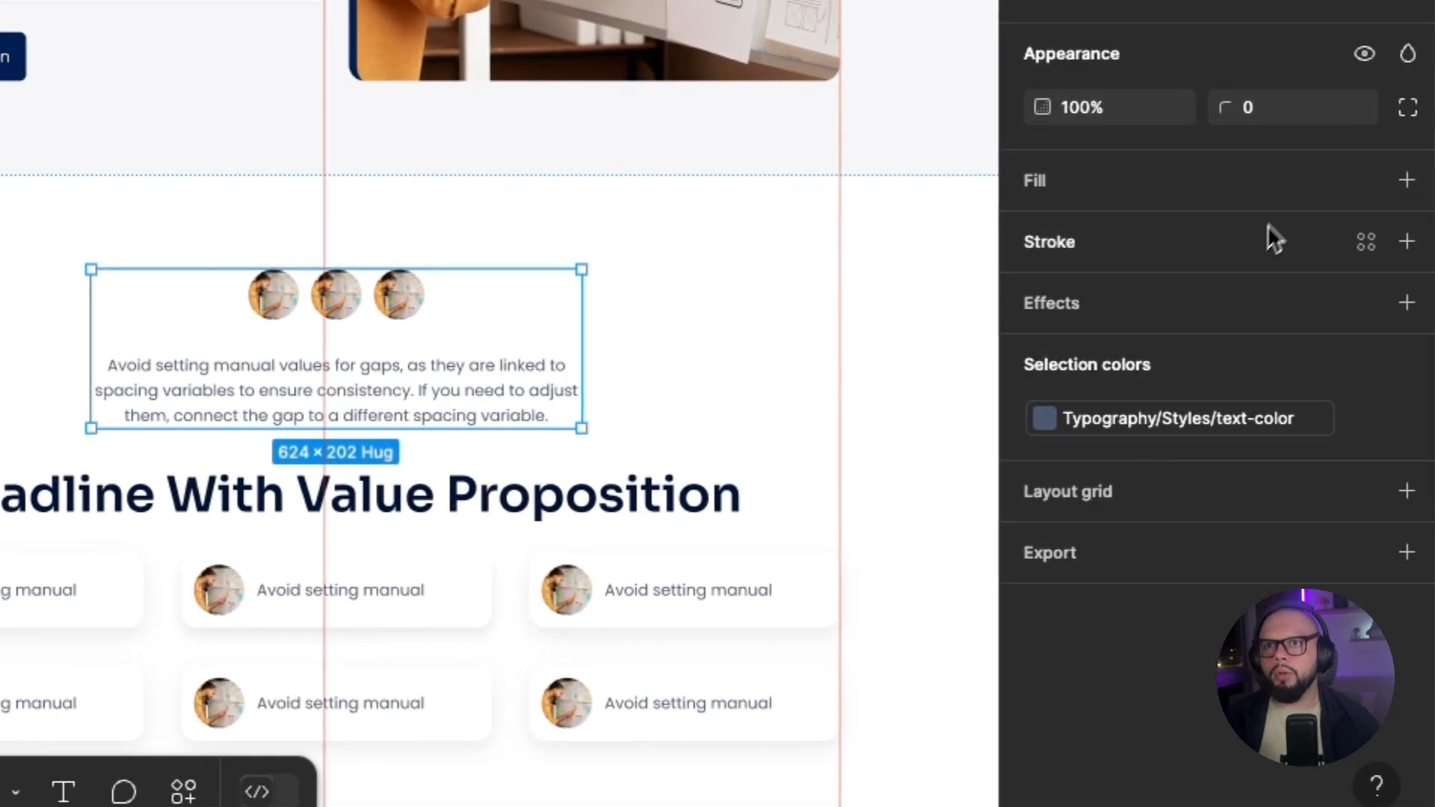
click(1261, 303)
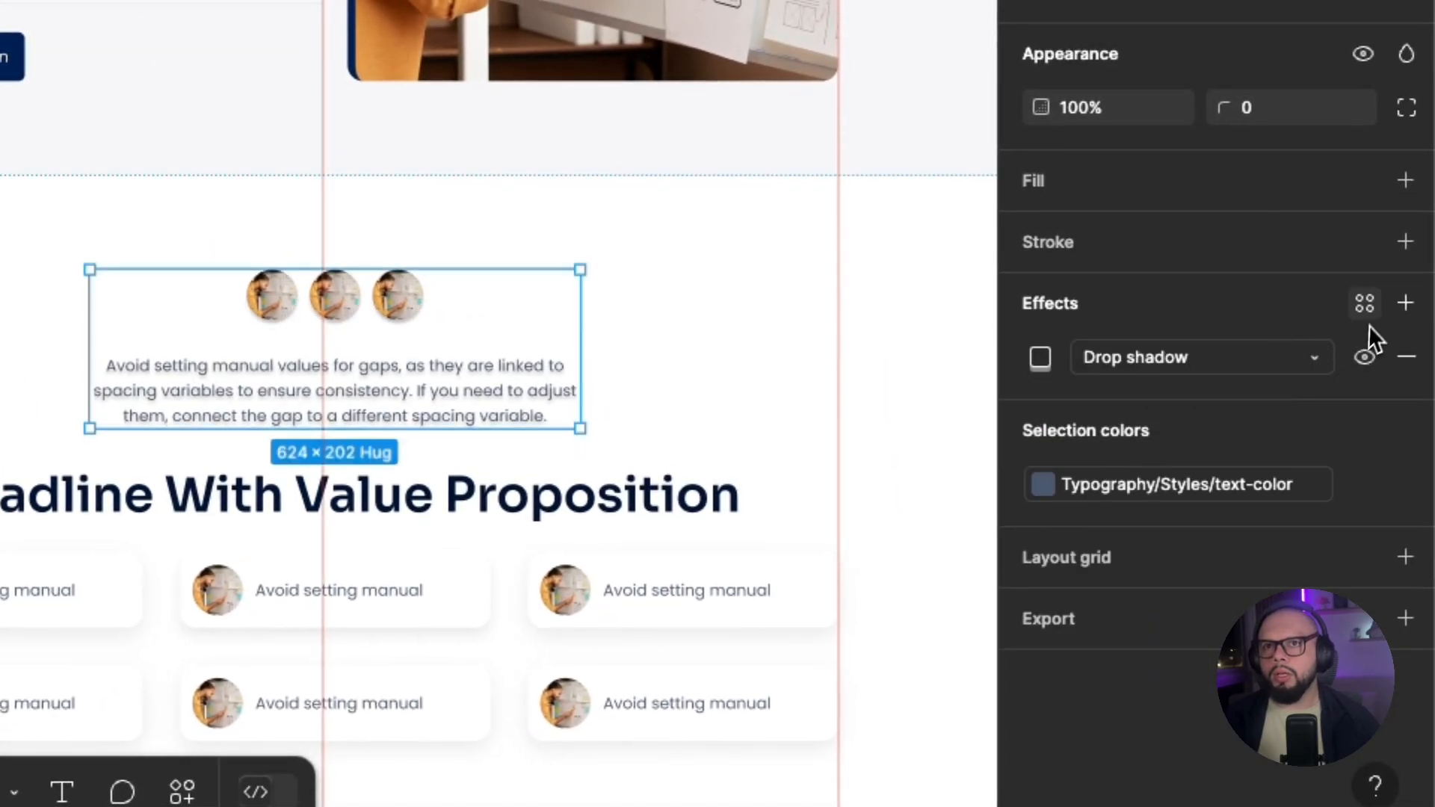
click(1364, 305)
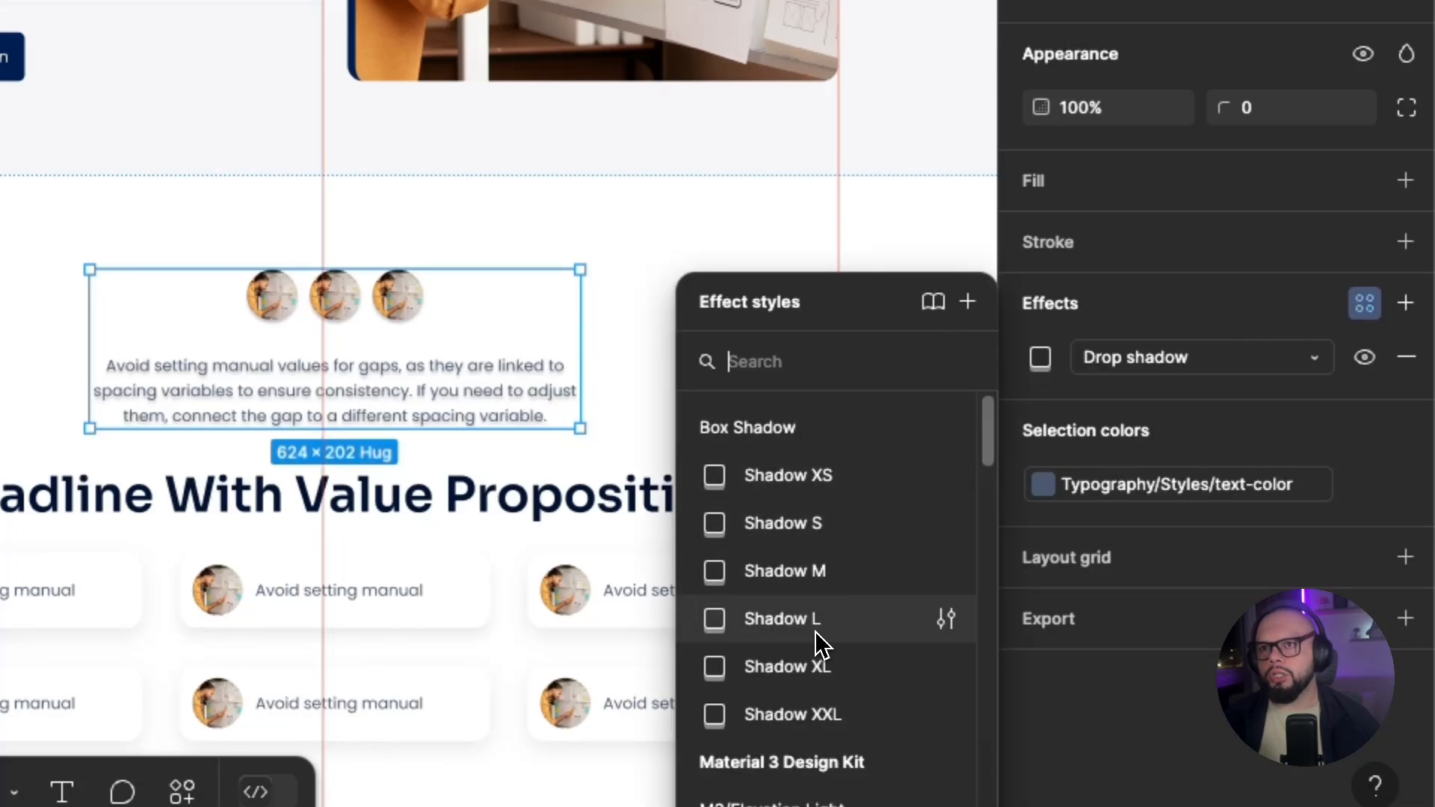
click(819, 587)
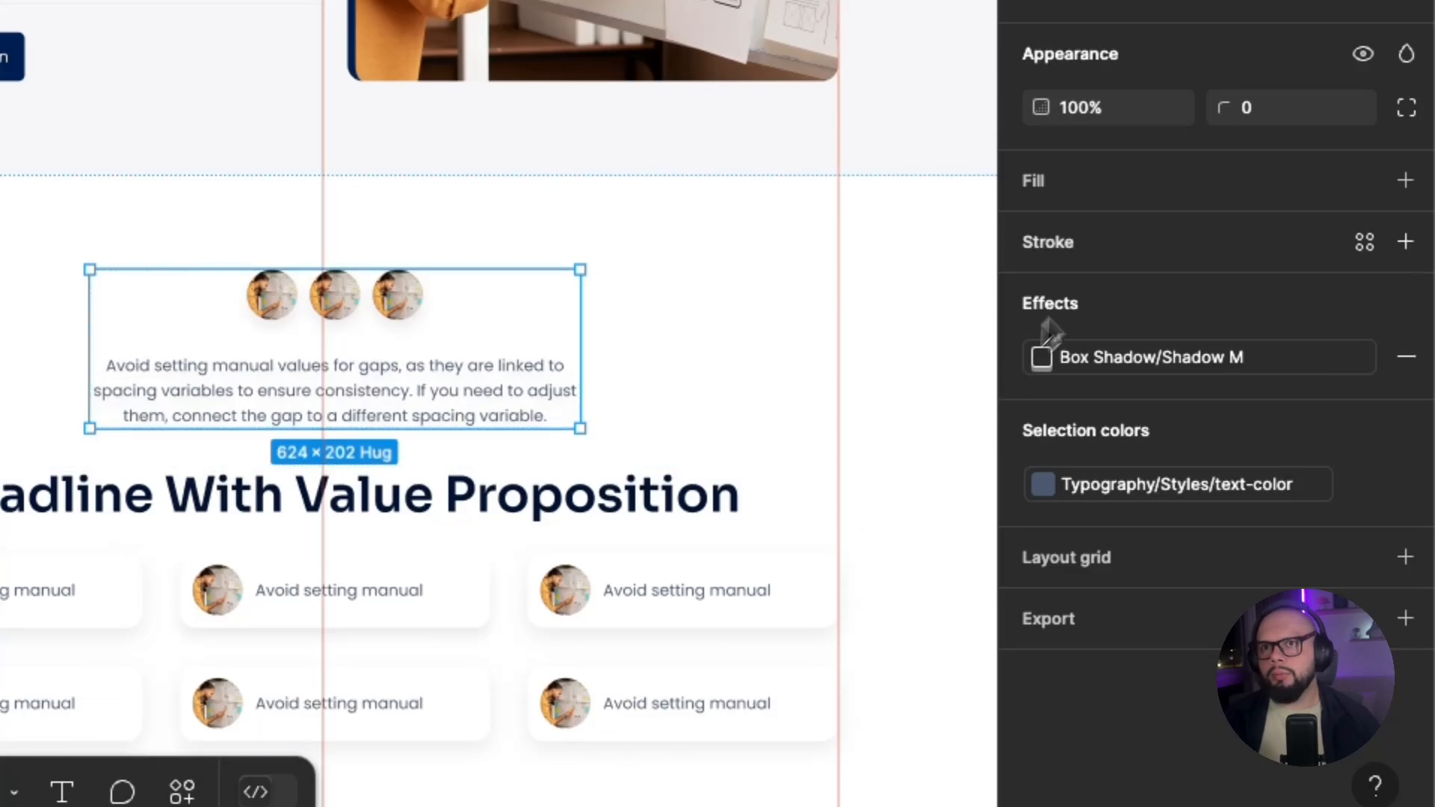
Add a white FFFFFF fill to the avatars-and-paragraph block and deselect it to view its shadow.
click(1209, 188)
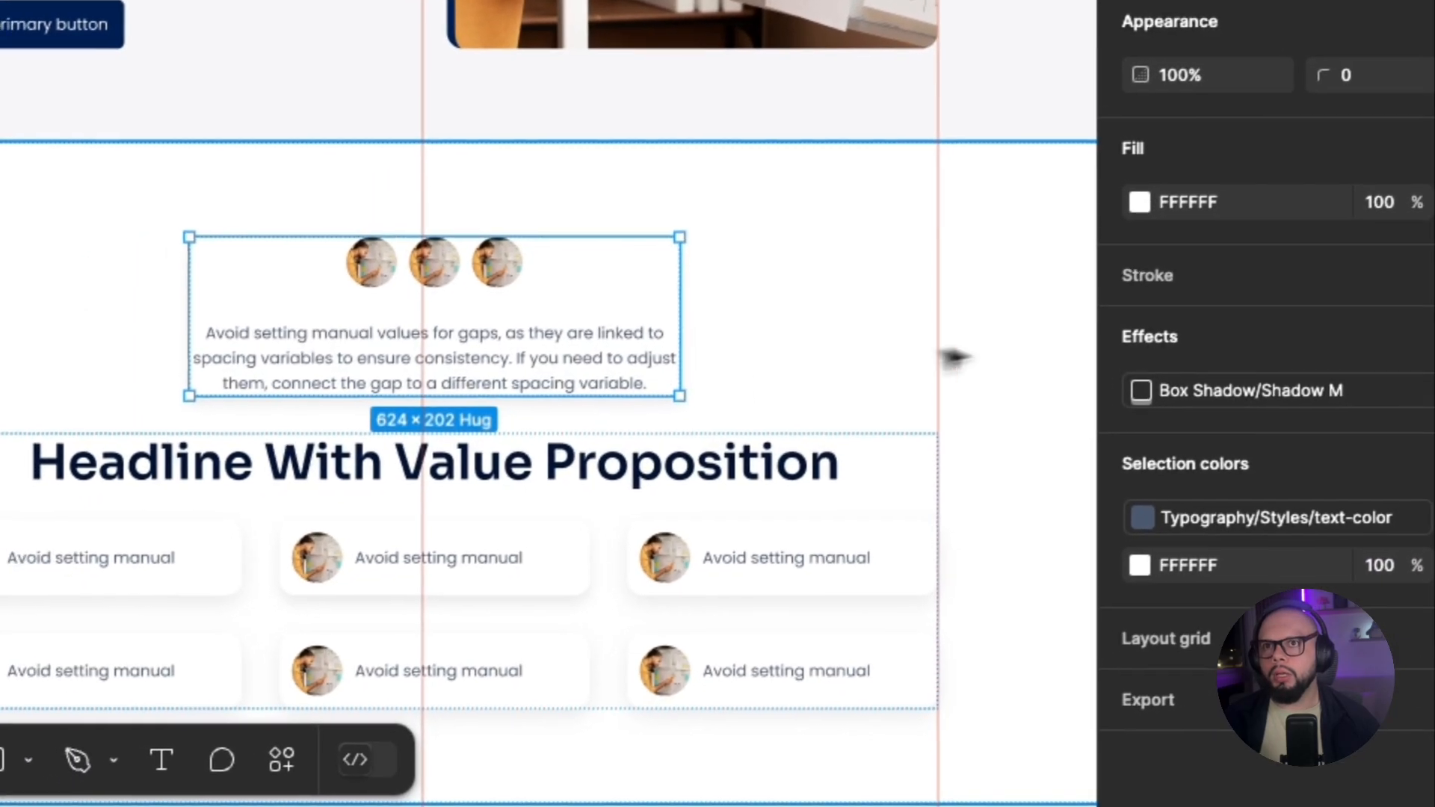
click(846, 391)
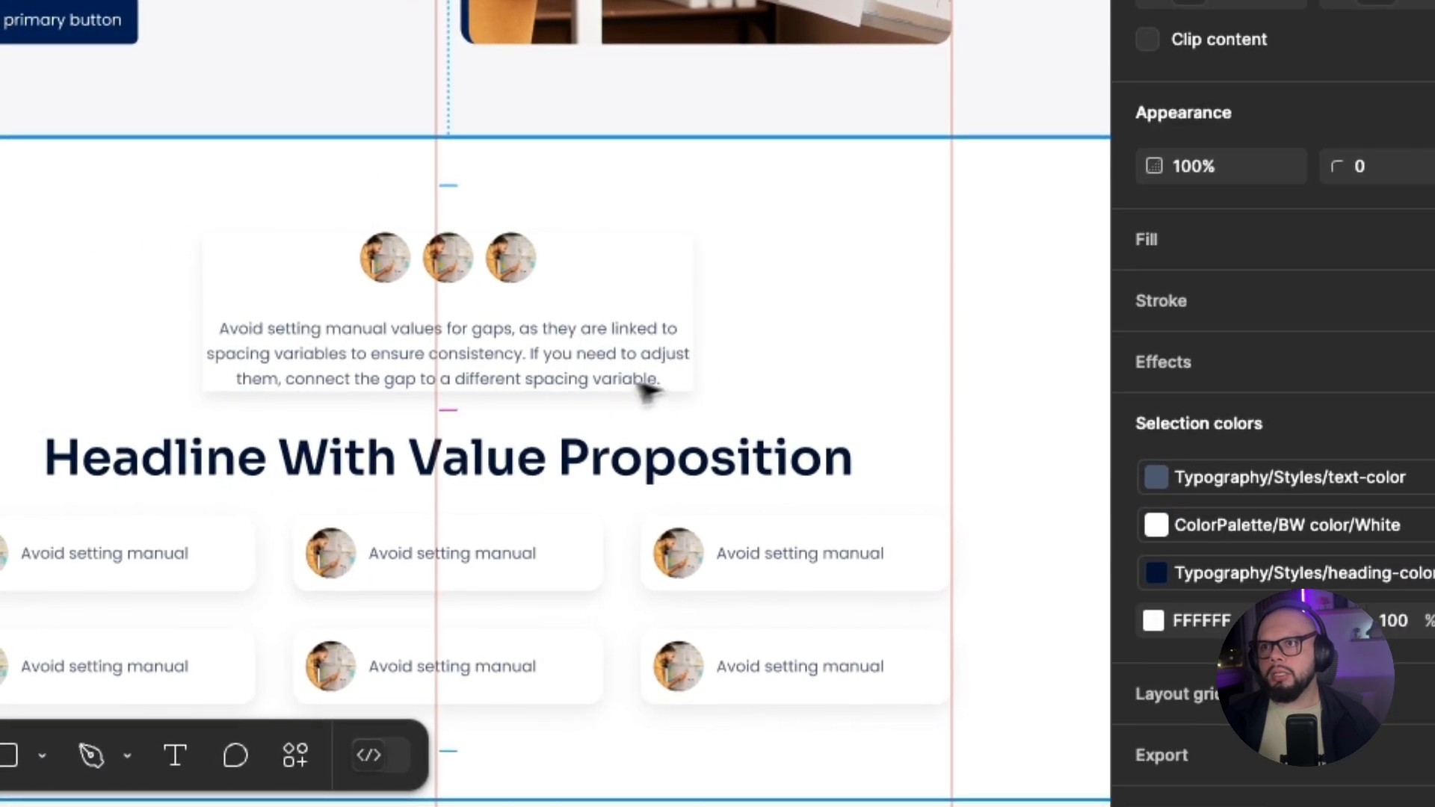
scroll(519, 400, up, 5)
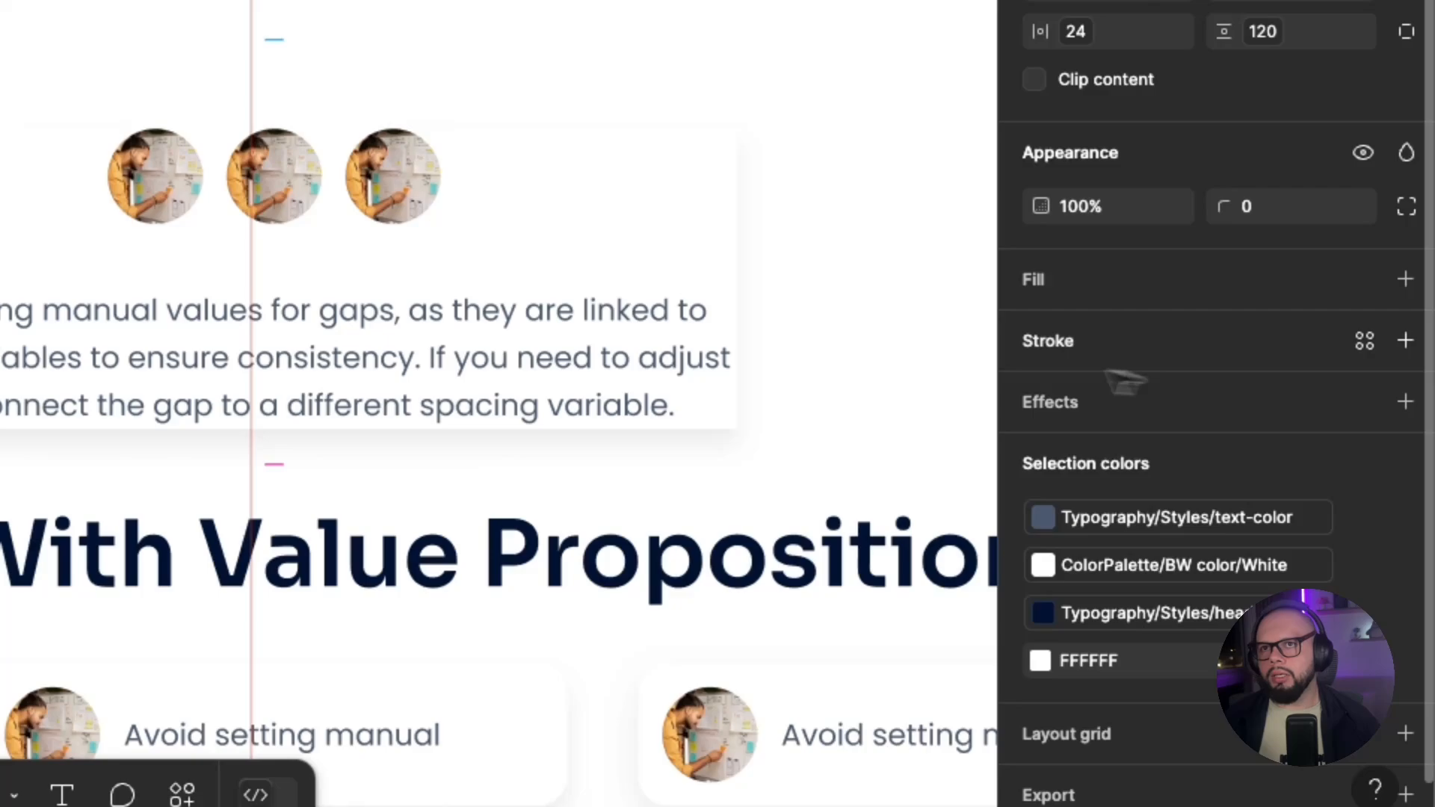
click(631, 308)
click(650, 271)
click(792, 264)
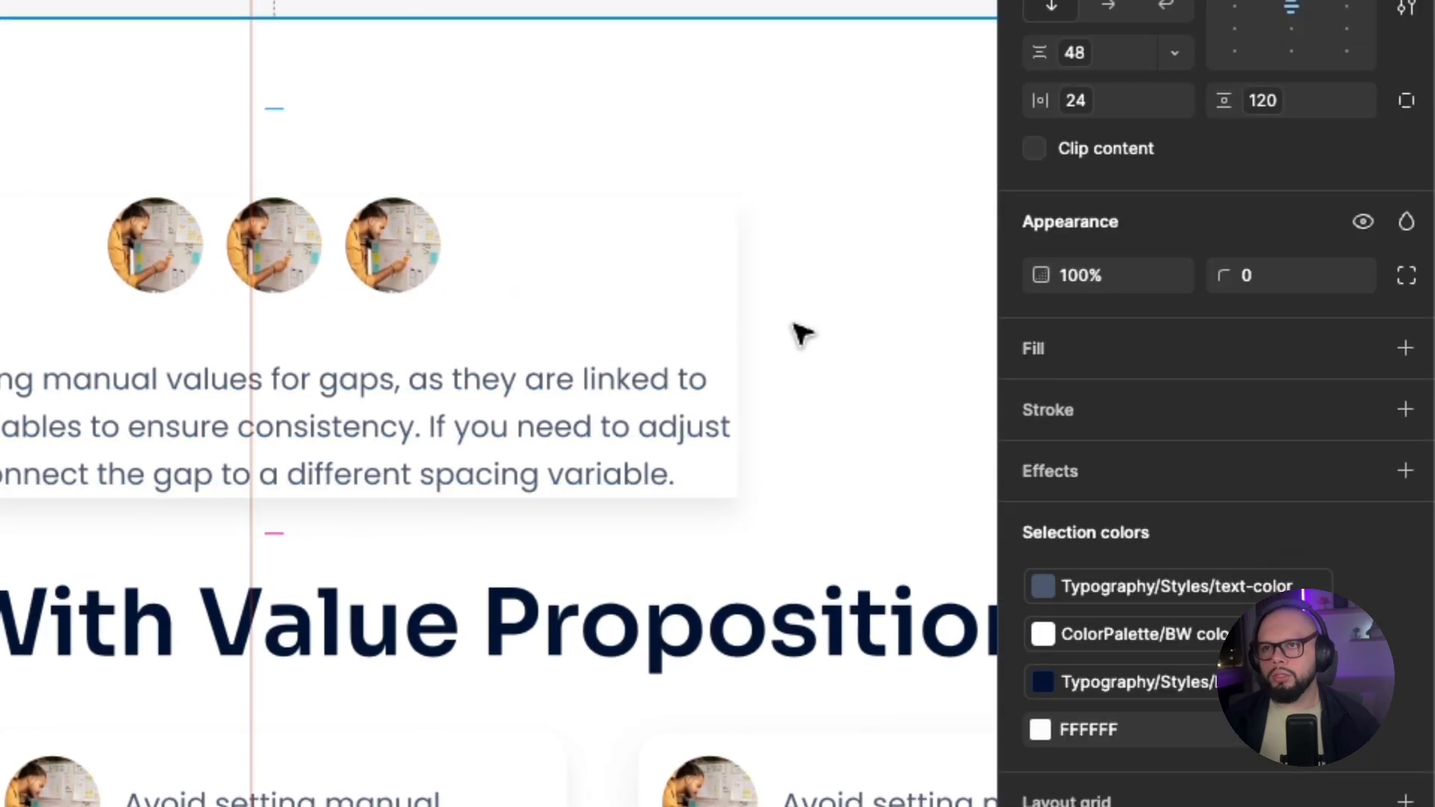
Replace the effect style on the avatars-and-paragraph block with Shadow XXL and deselect the block.
click(724, 314)
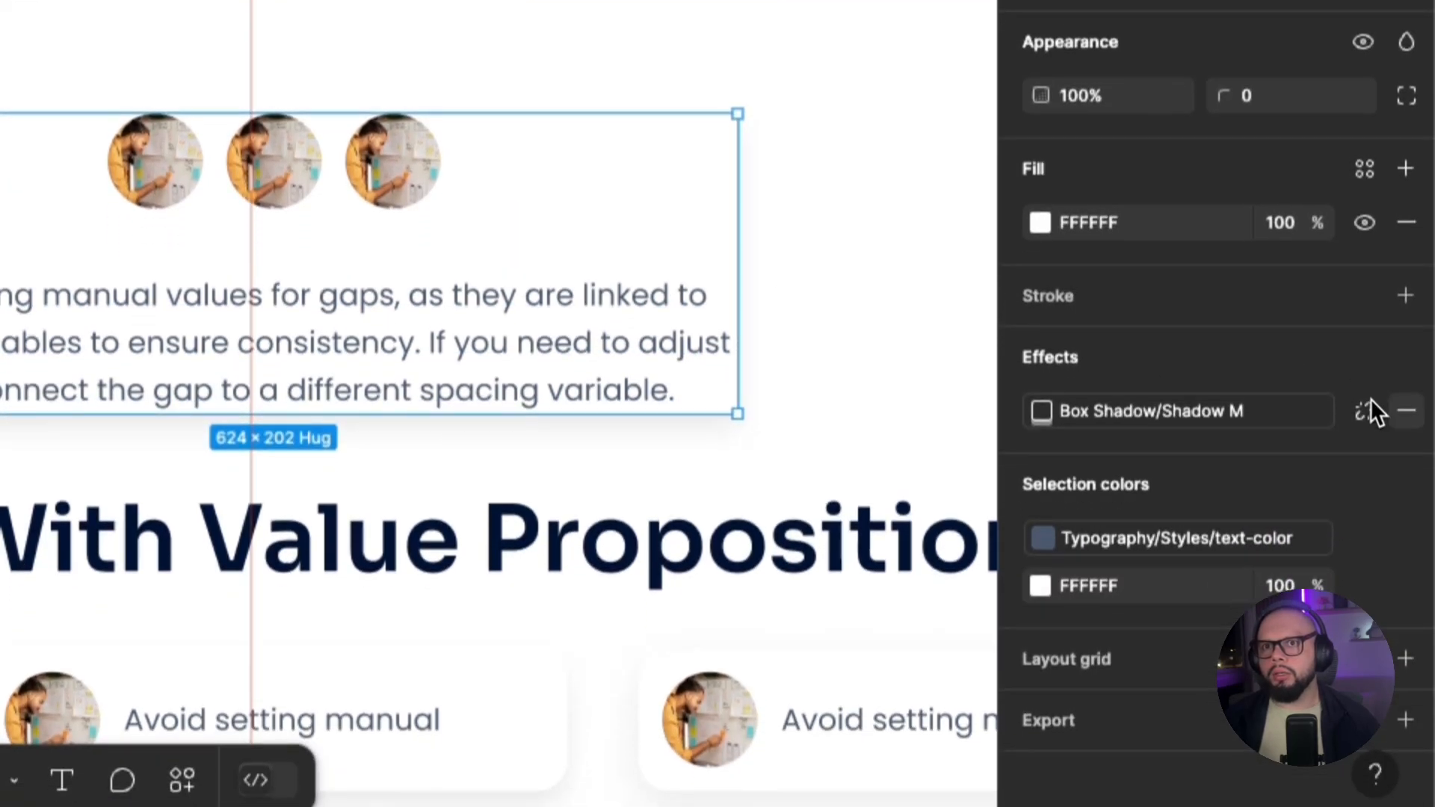
click(1406, 411)
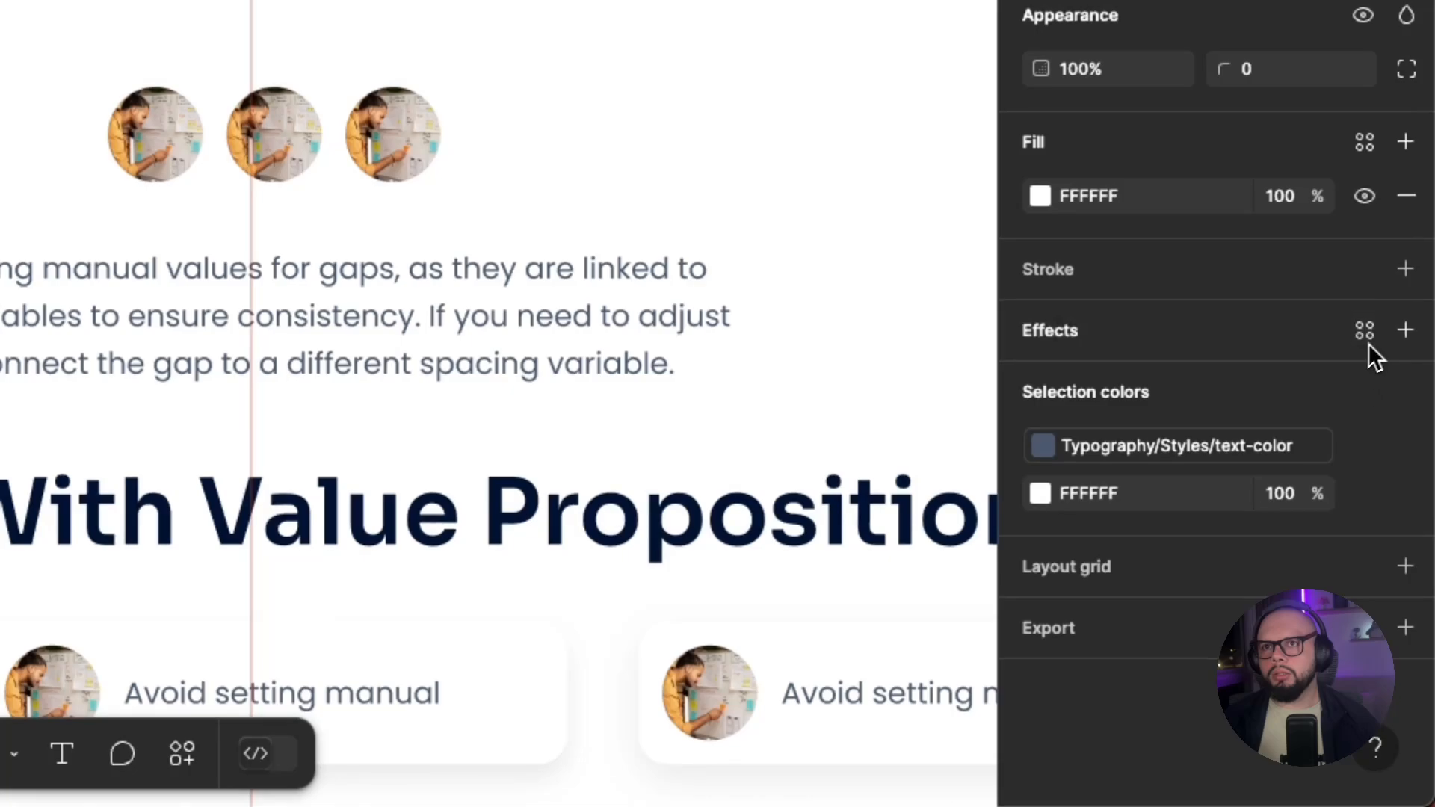
click(1404, 357)
click(1364, 331)
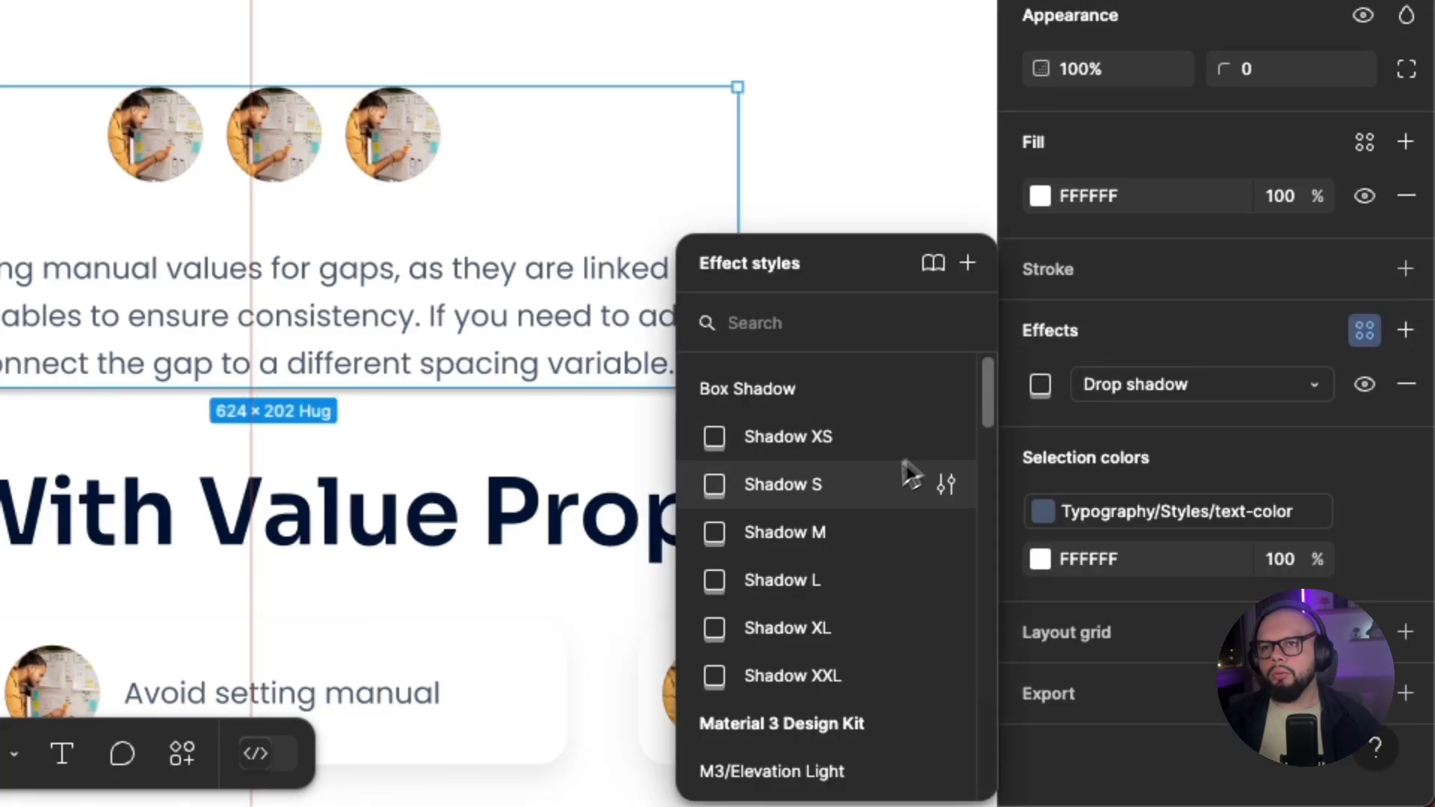
click(792, 674)
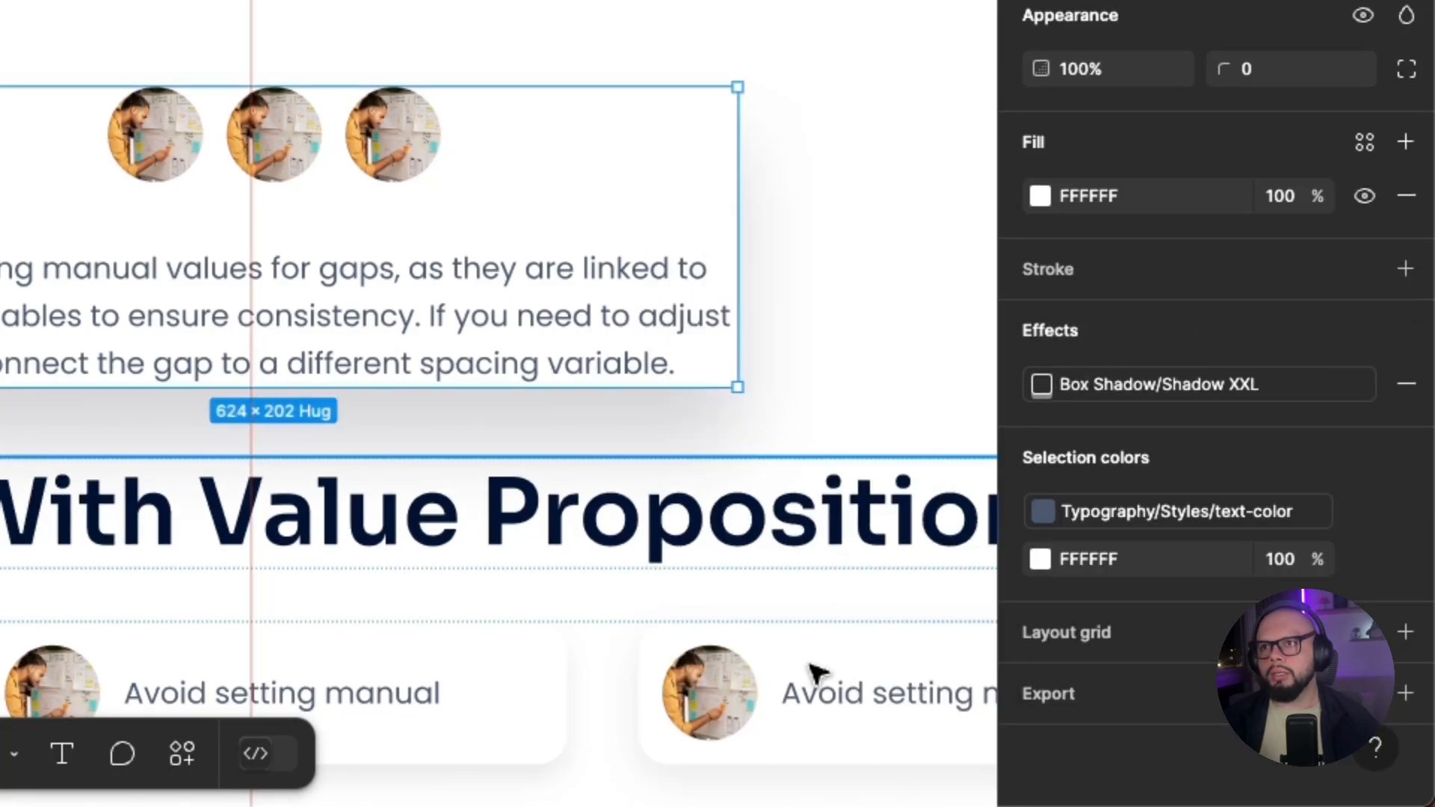
key(Escape)
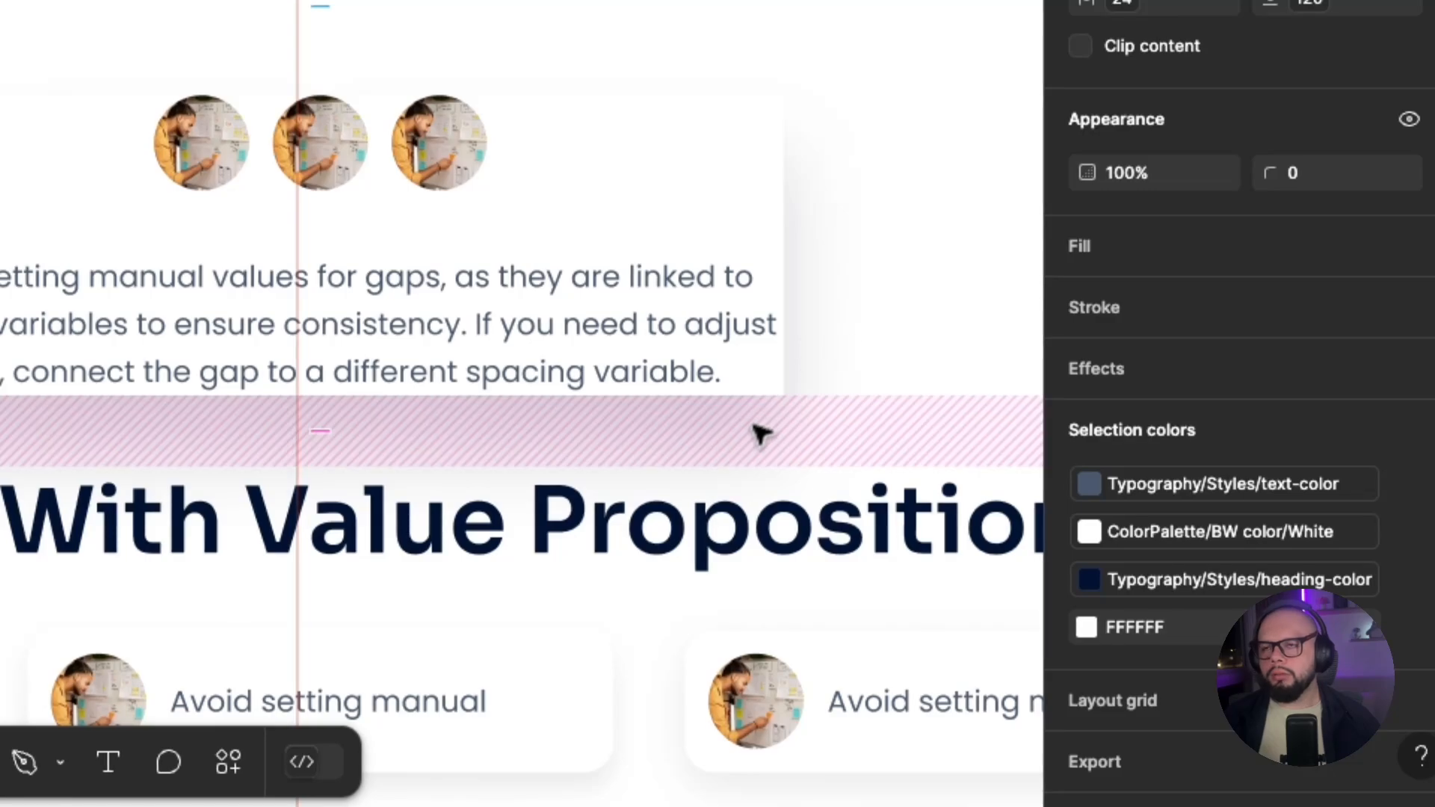